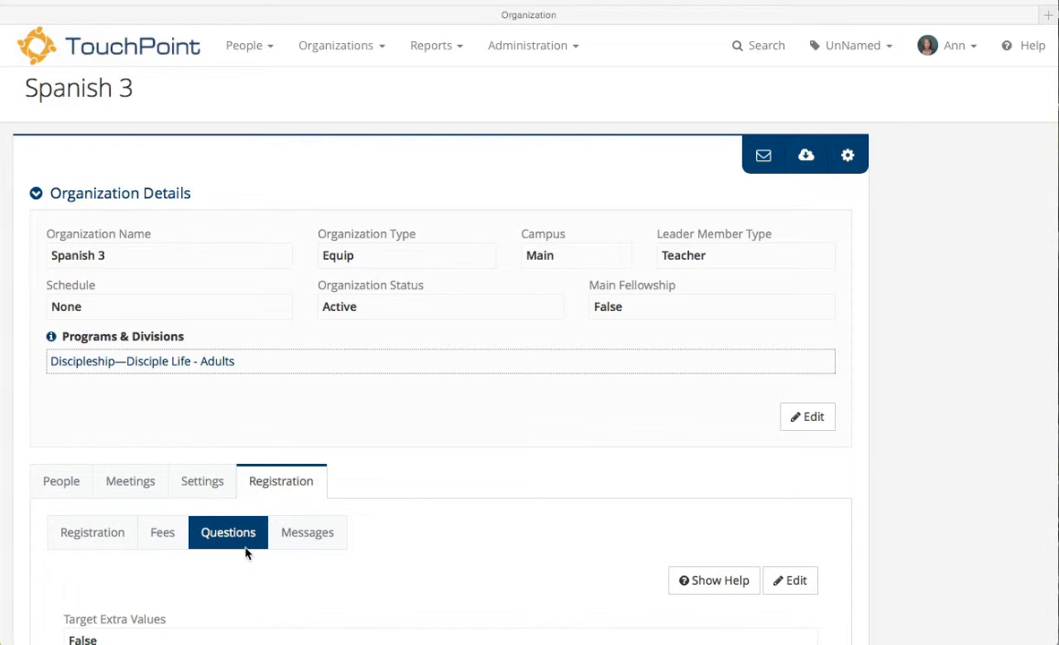
Step: Turn on Show Help for the Registration Questions section
scroll(468, 554, down, 3)
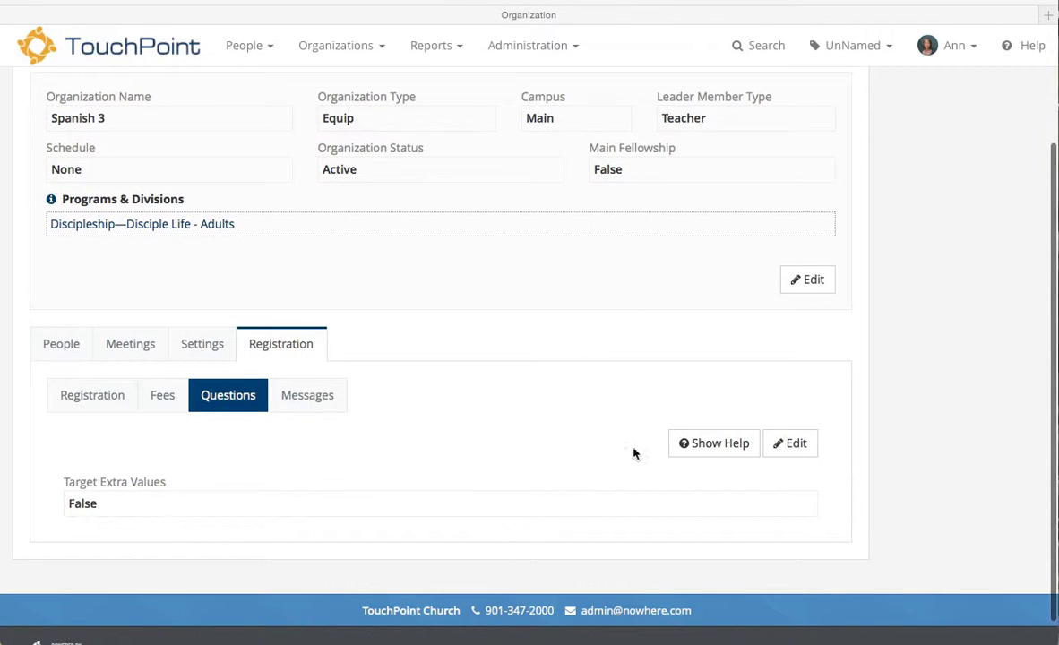
click(705, 444)
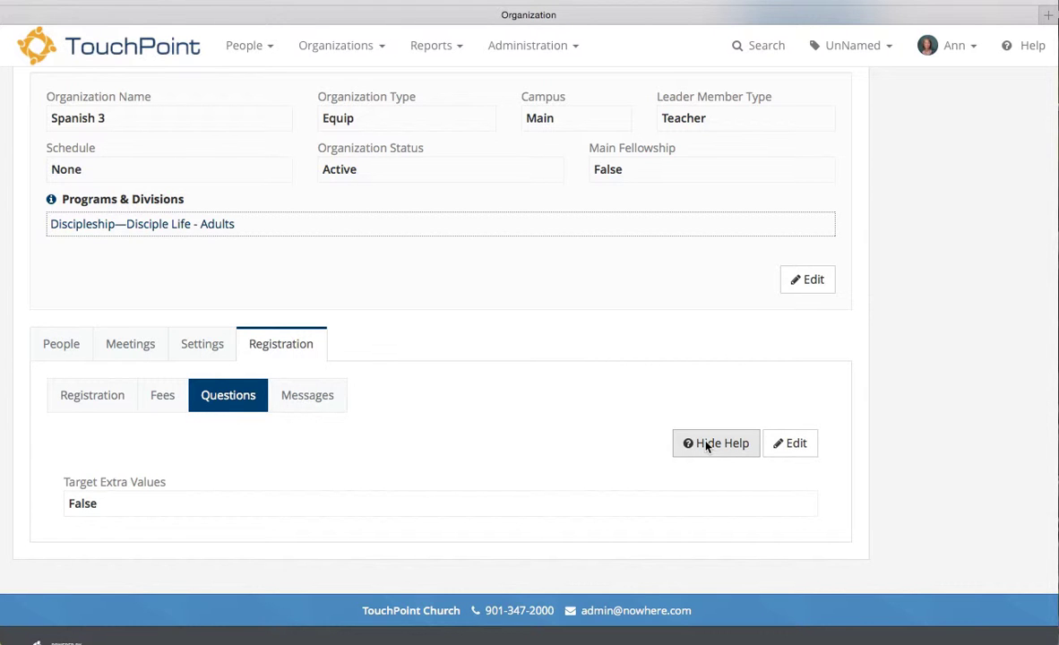
Step: Edit the registration questions and add an empty Yes/No Questions section
click(795, 443)
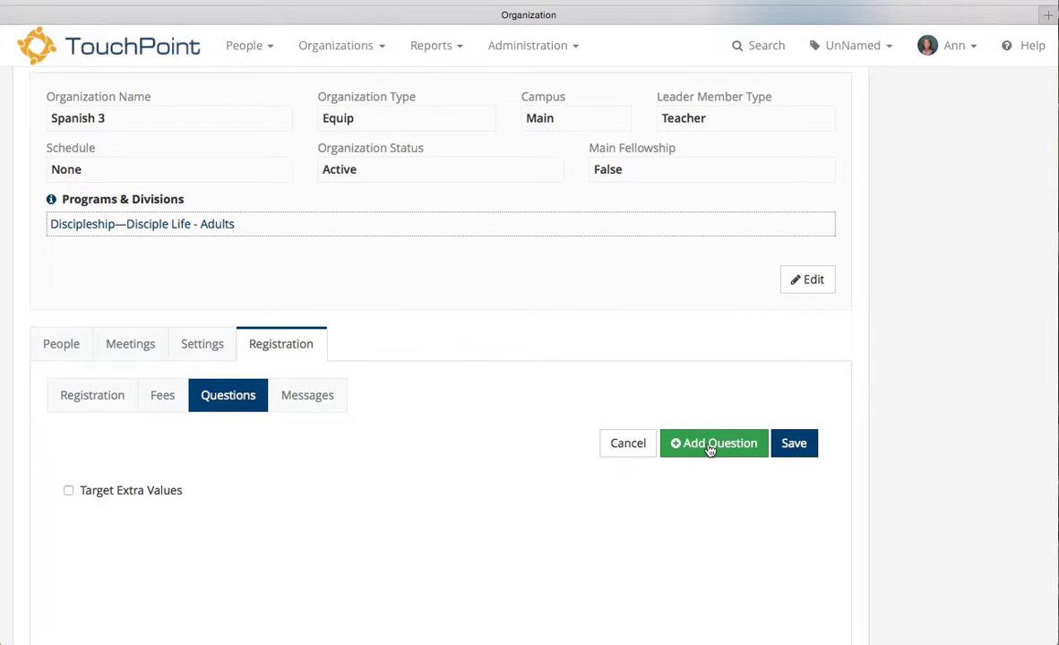
click(710, 446)
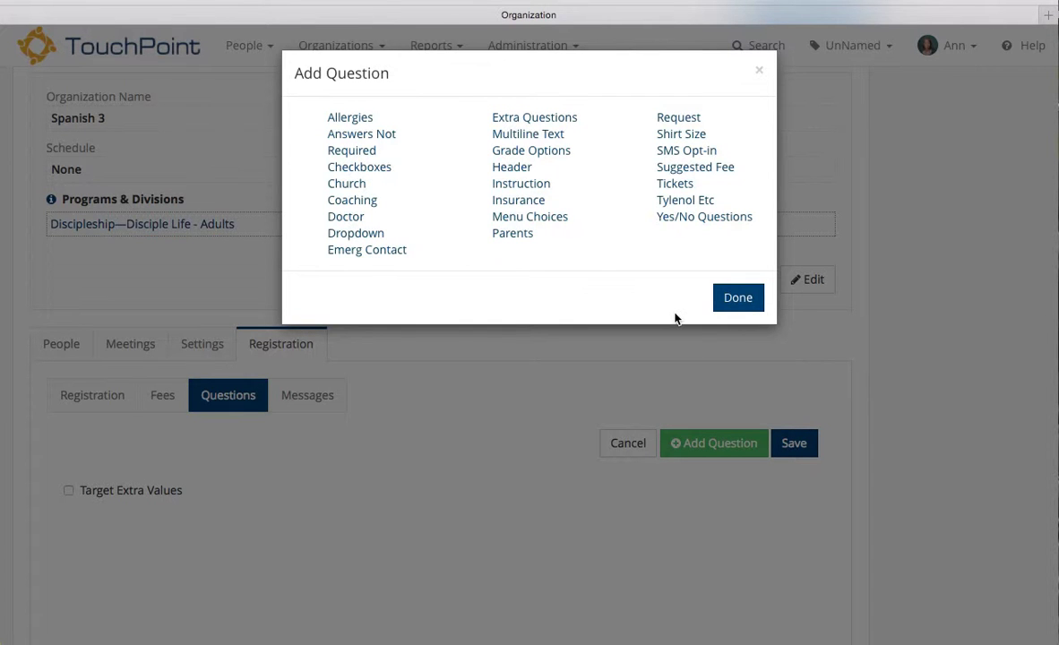
click(688, 218)
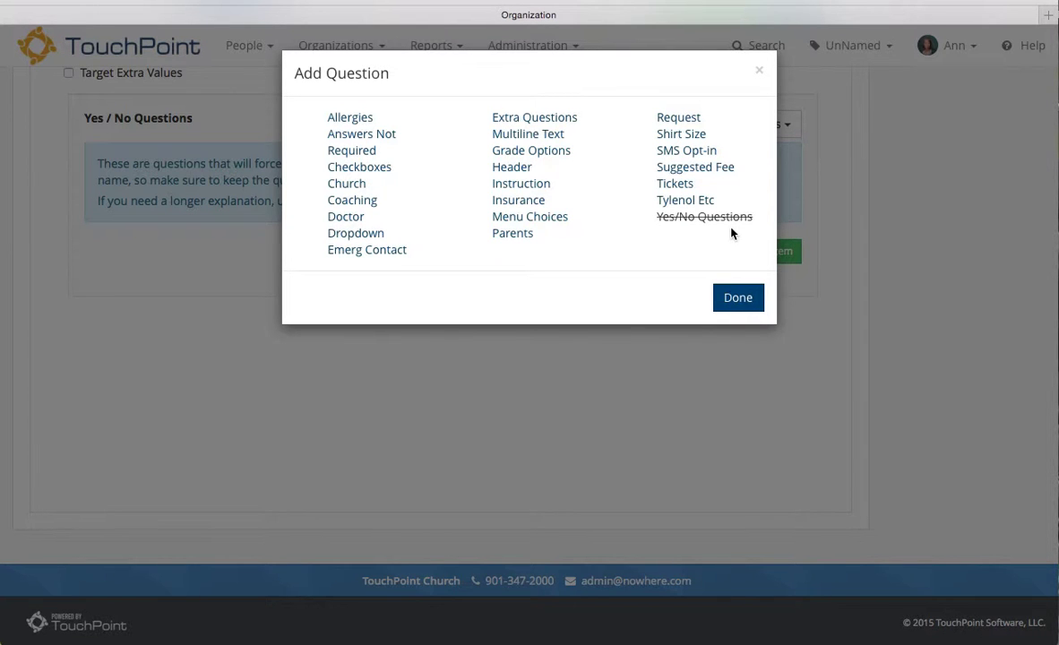
click(737, 308)
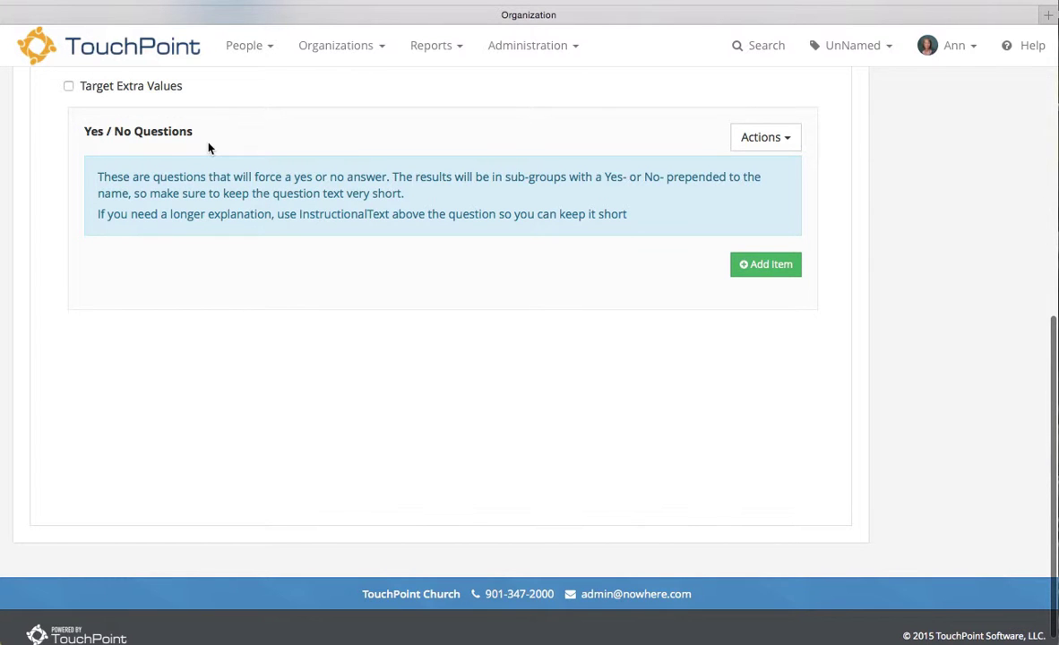
click(788, 139)
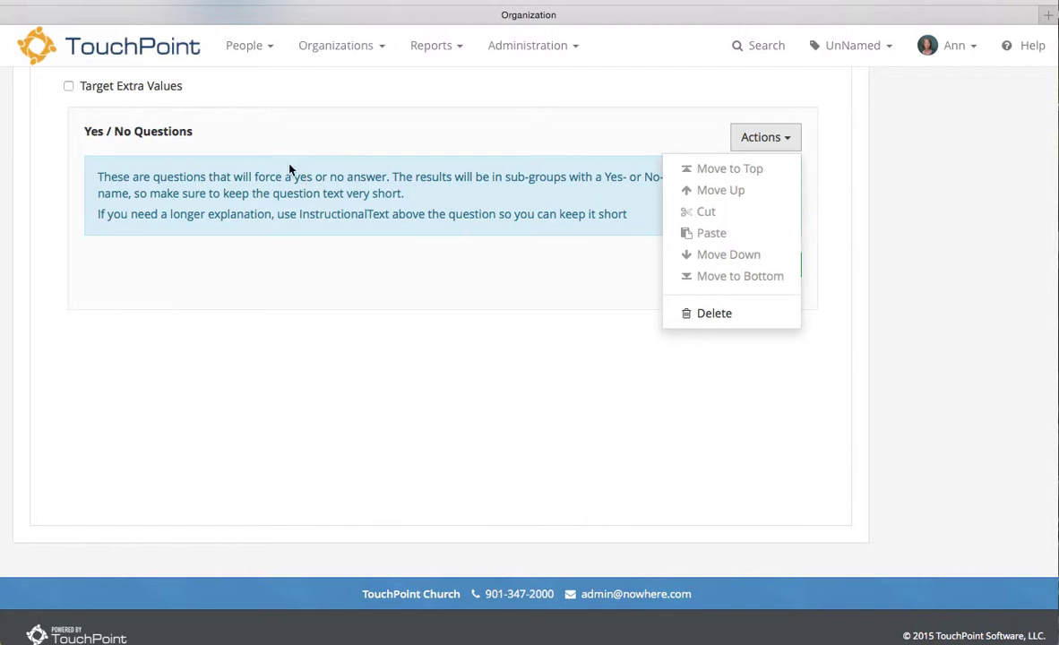
click(436, 307)
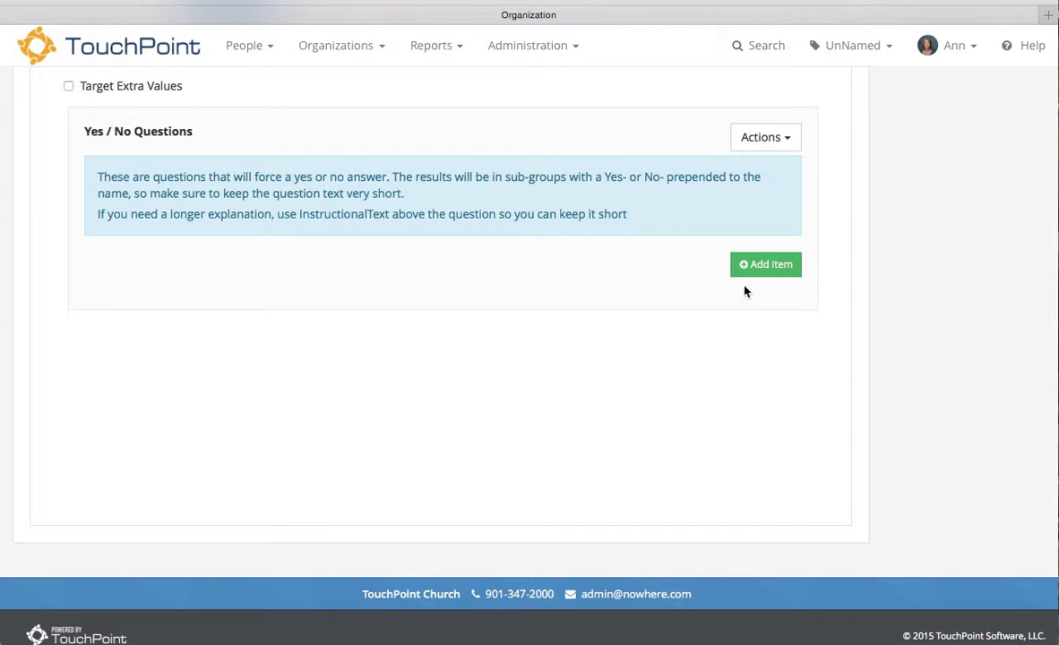
scroll(745, 291, up, 2)
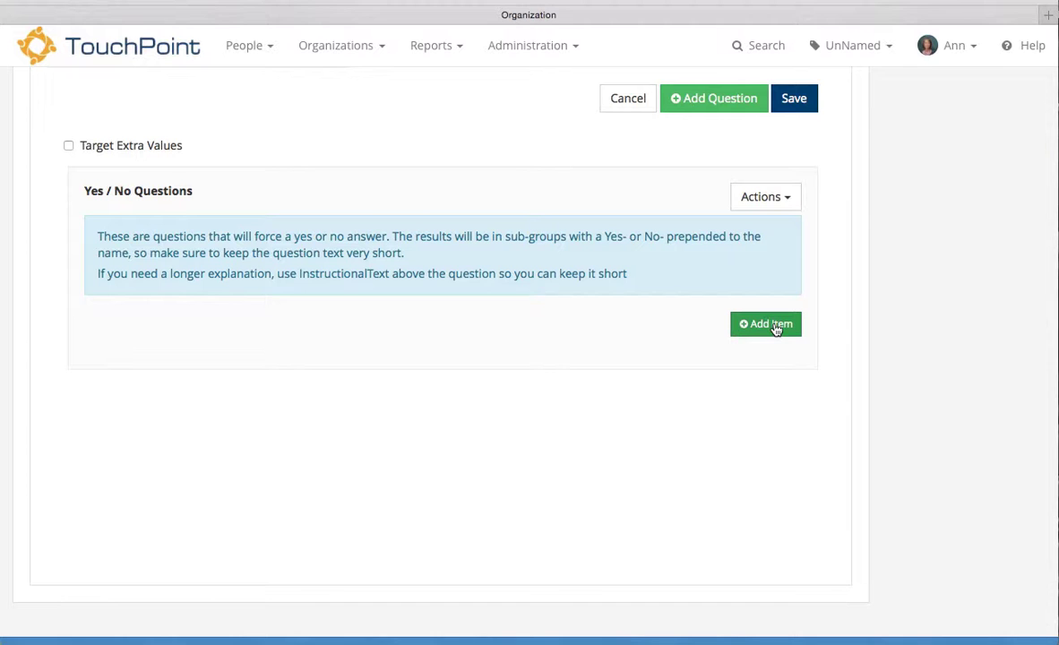
Step: Add the first yes/no question, 'Did you take Spanish 2?'
click(777, 330)
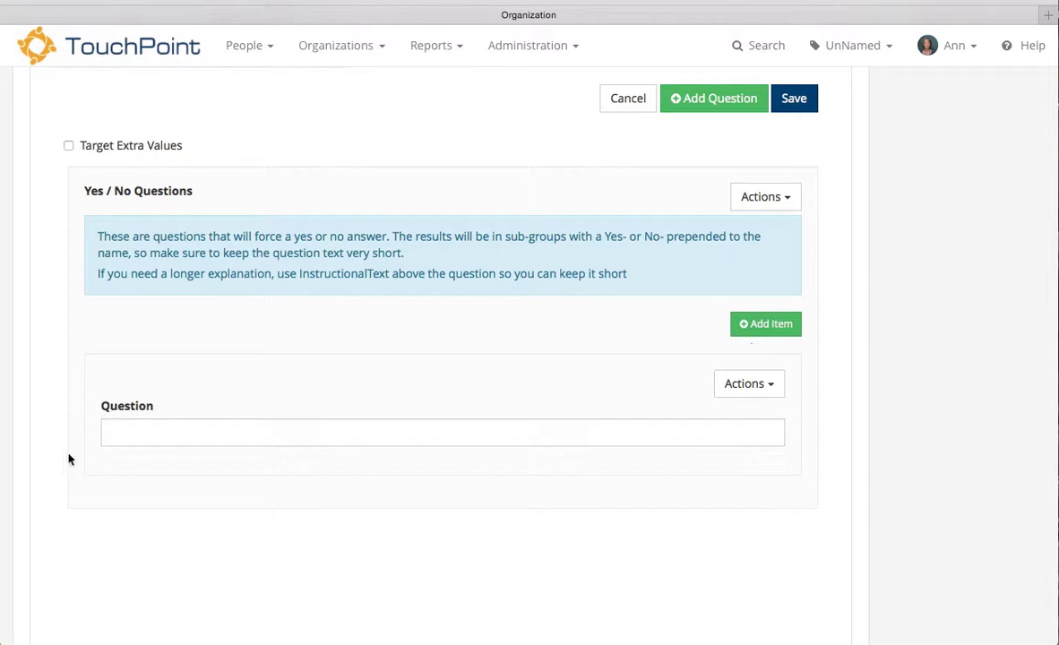
click(116, 428)
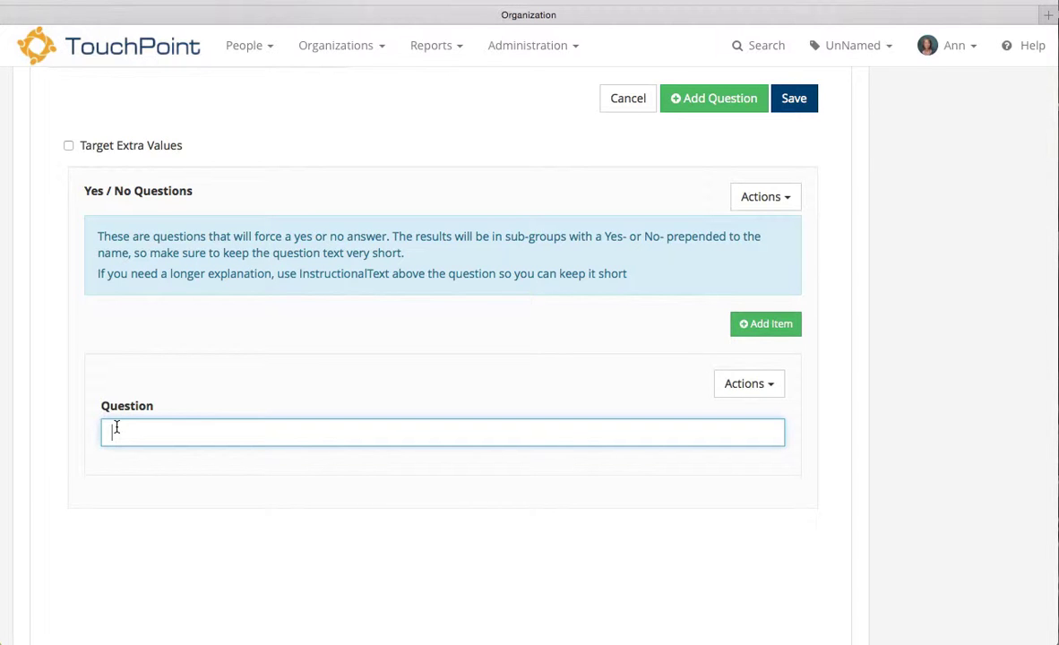
text(Did you take Spanish 2?)
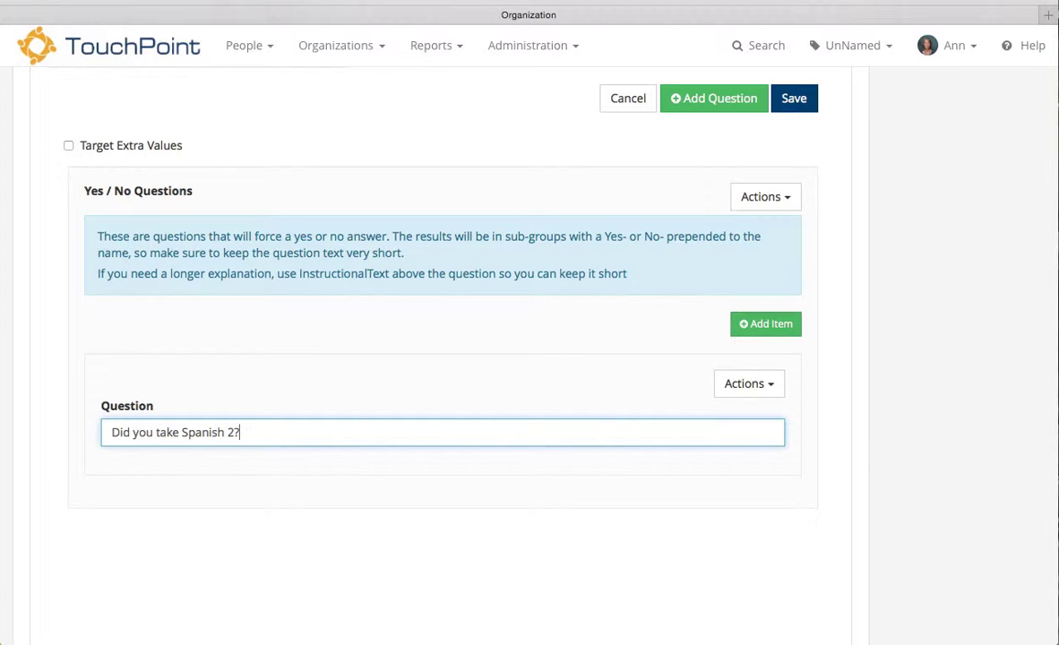
Step: Add the second yes/no question, 'Do you use Facebook?', and check both entries
click(761, 324)
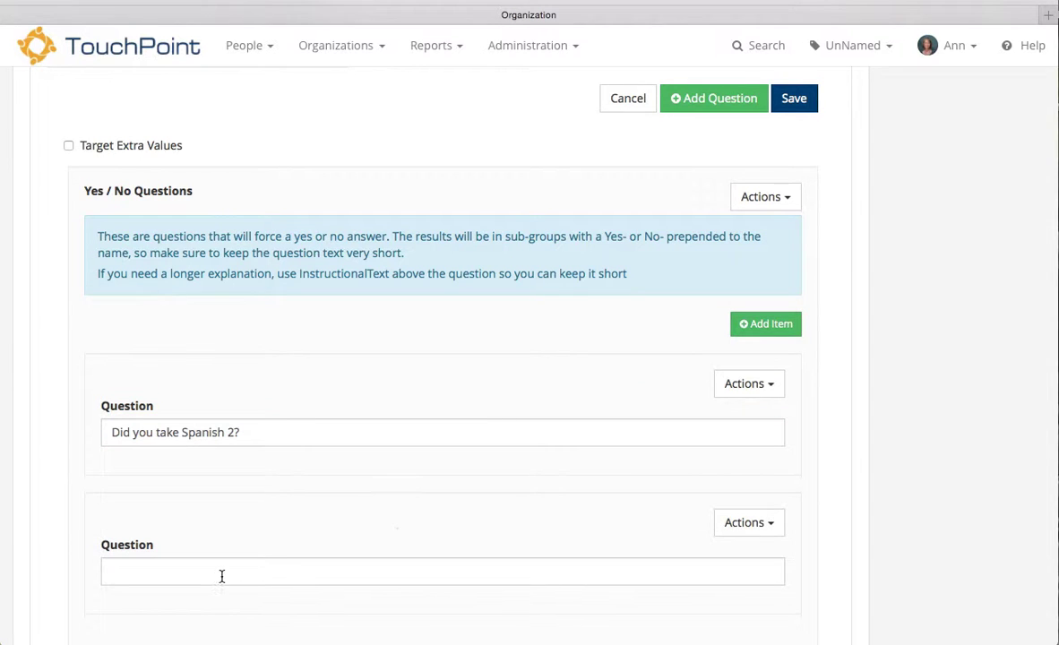
click(219, 572)
text(Do you use Facebook?)
scroll(528, 359, down, 2)
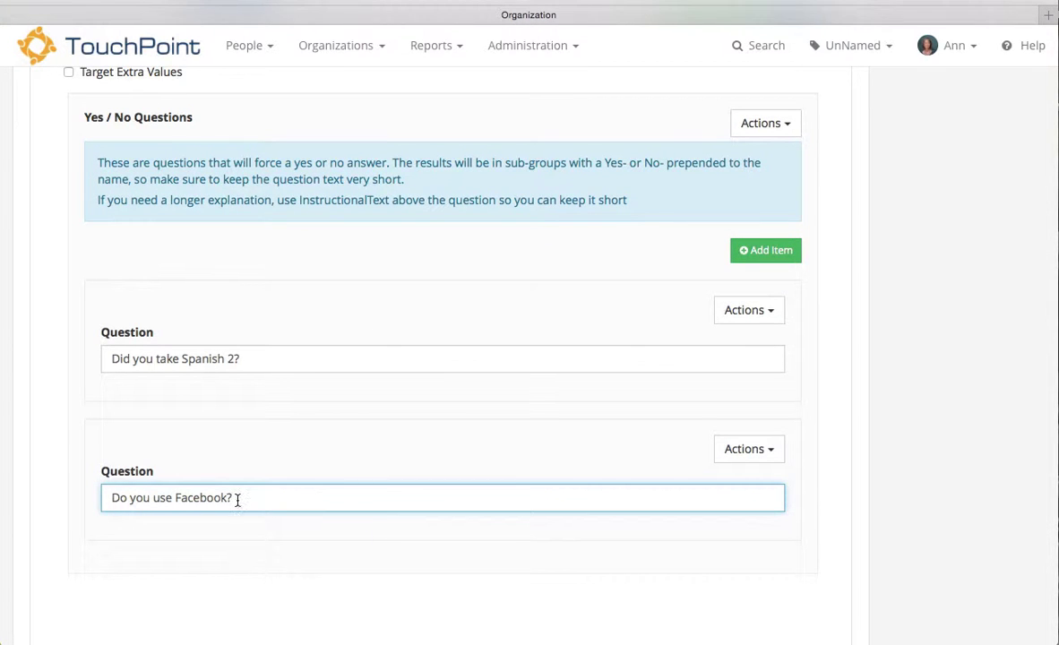
drag(235, 500, 107, 500)
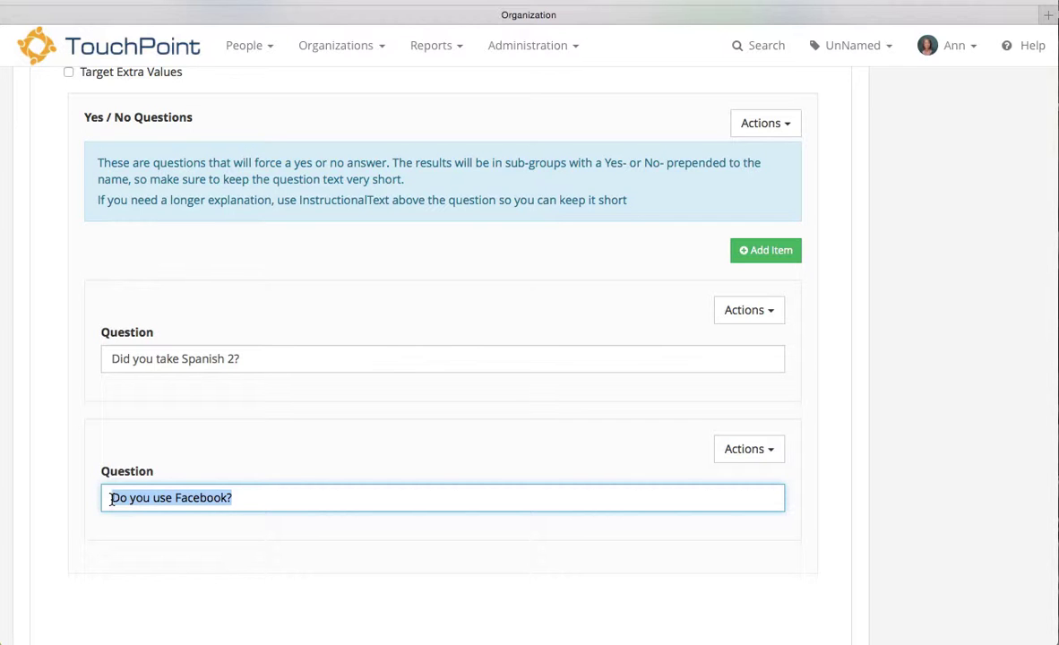
click(107, 500)
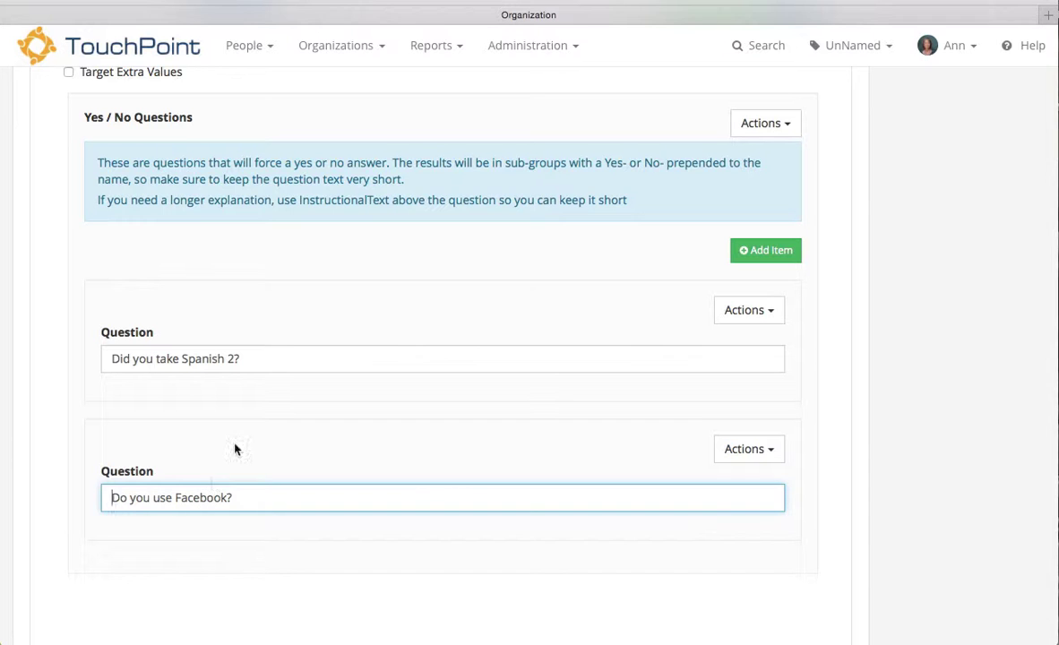
triple_click(152, 360)
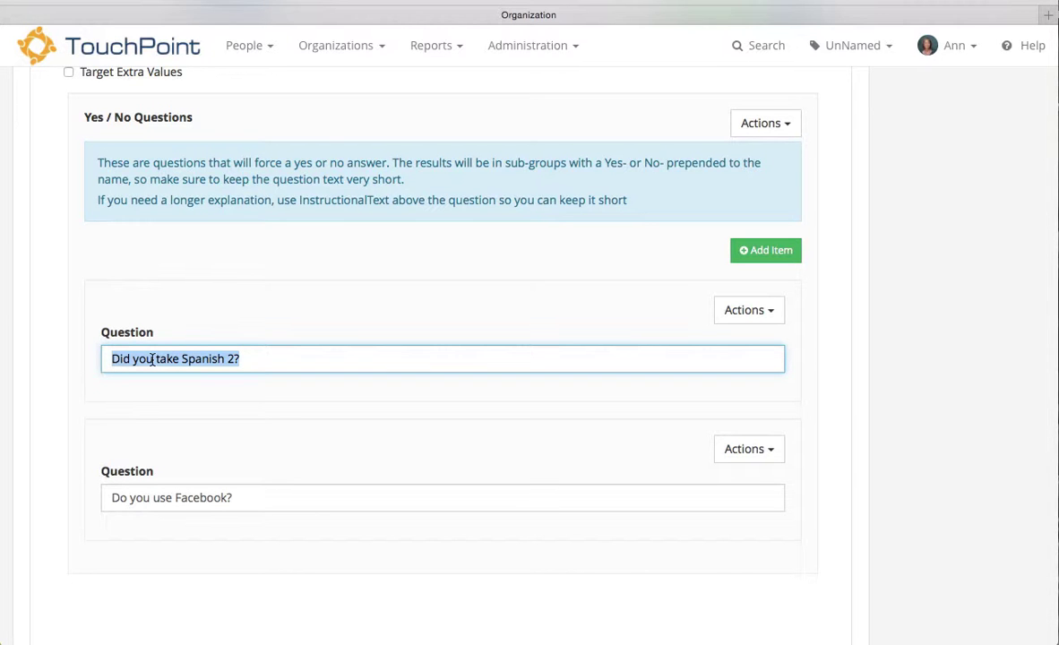
click(113, 359)
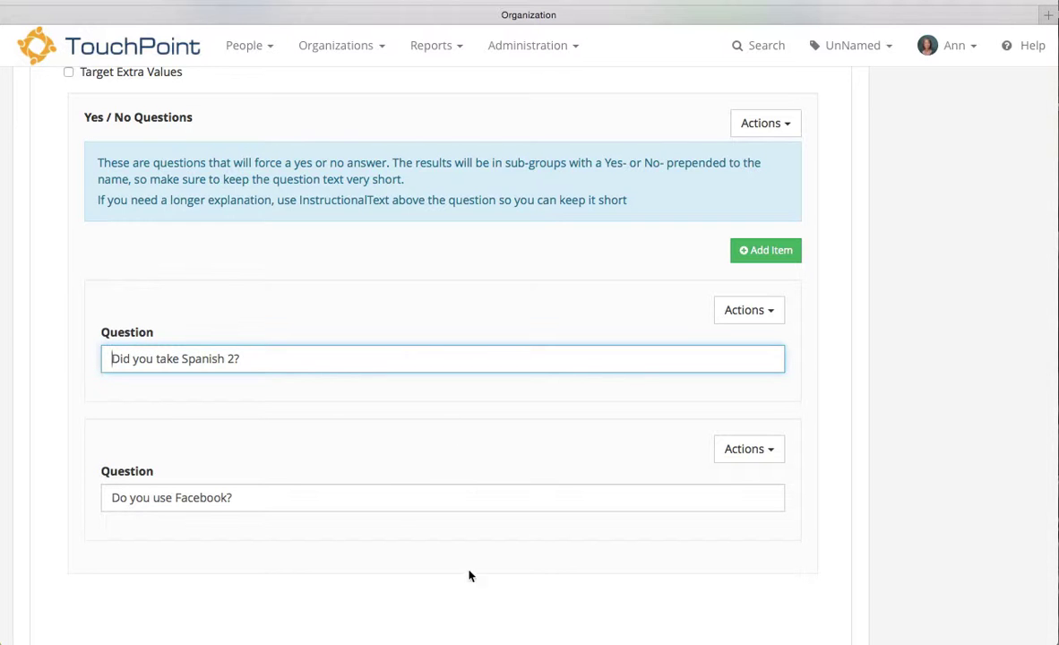
scroll(478, 489, up, 5)
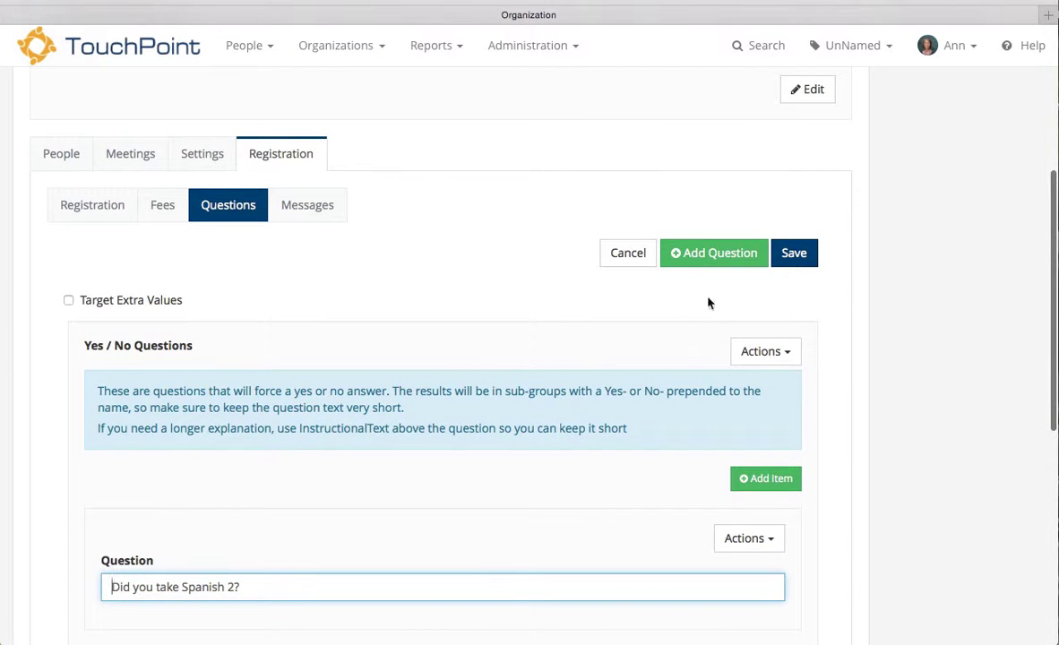
Step: Add Dropdown, Checkboxes and Request question sections below the Yes/No questions
click(712, 249)
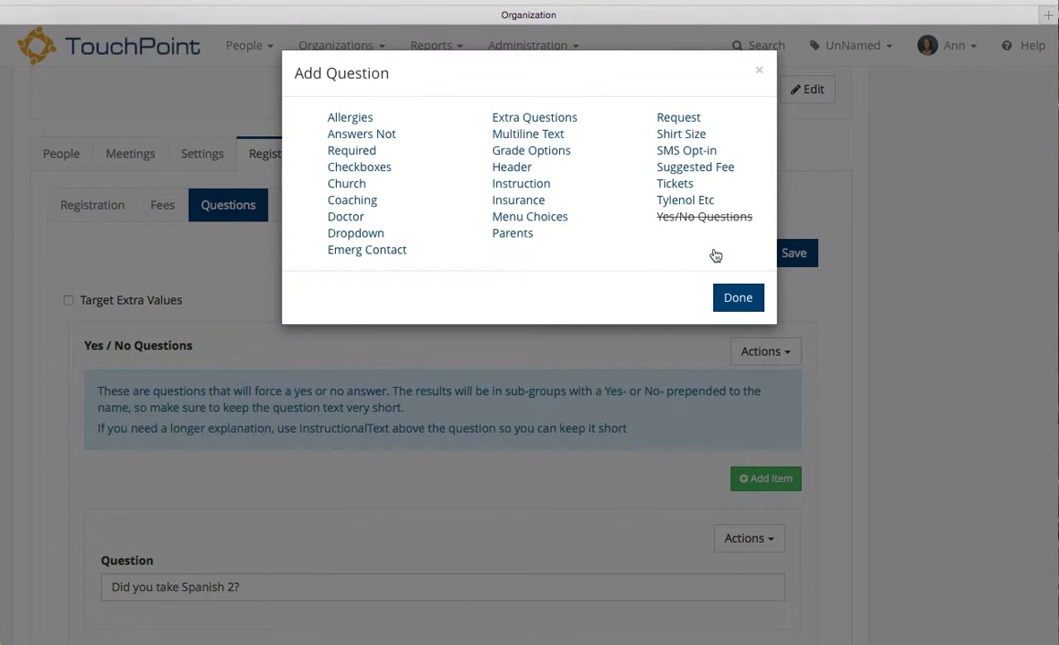
click(371, 237)
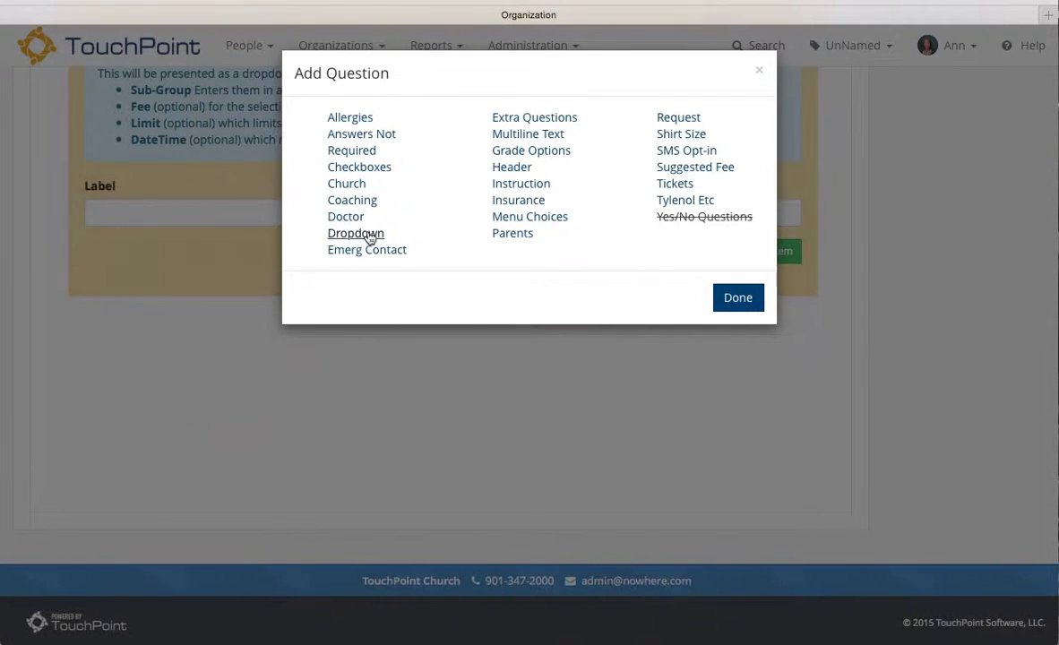
click(363, 168)
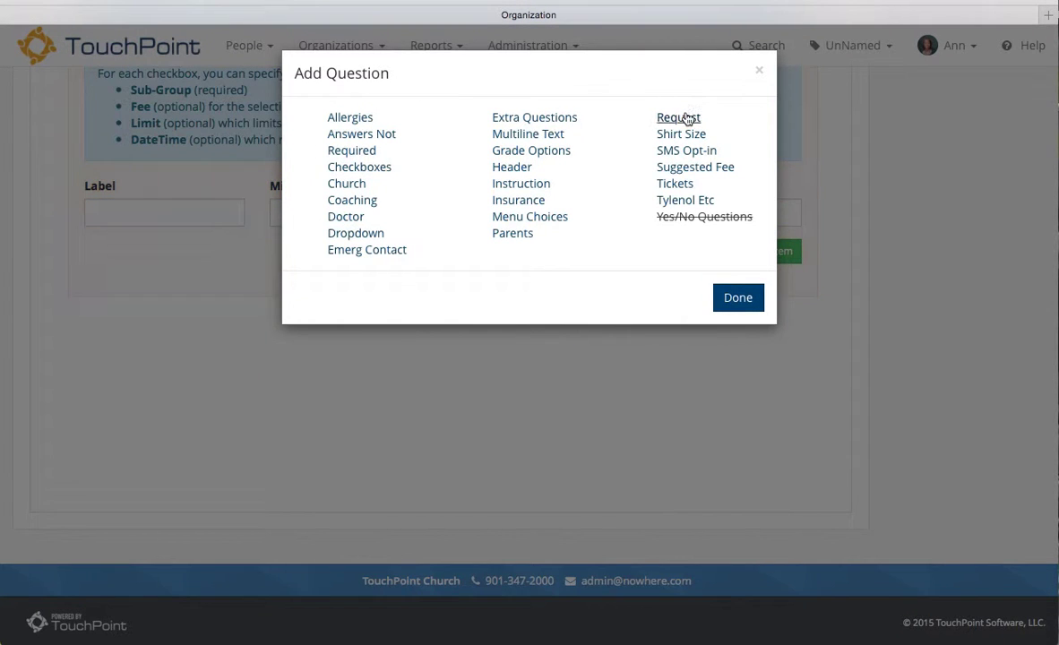
click(687, 118)
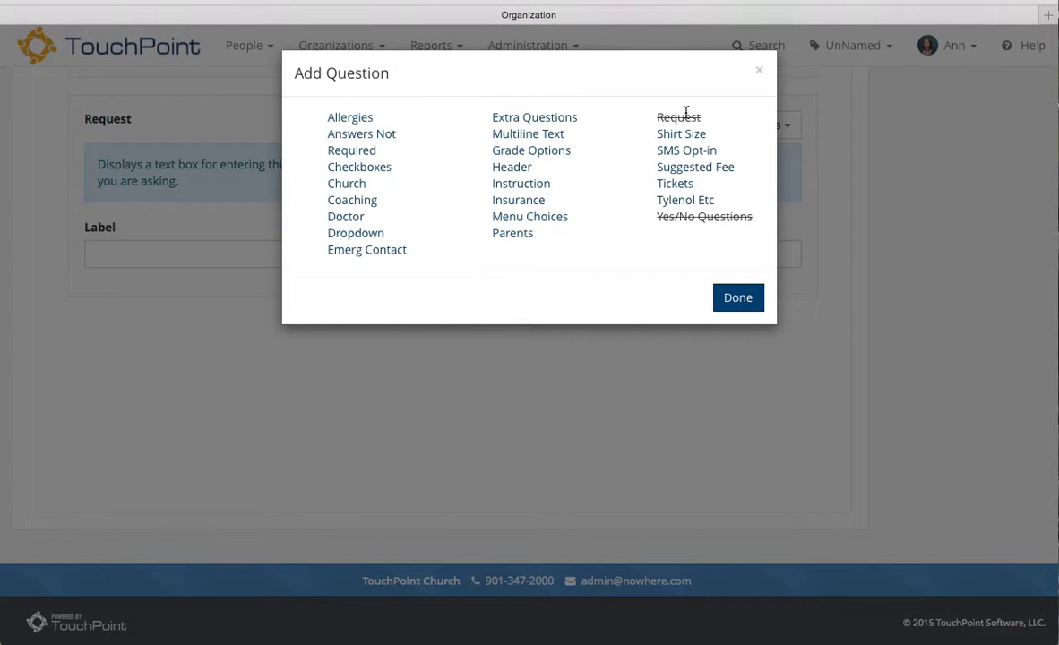
click(742, 302)
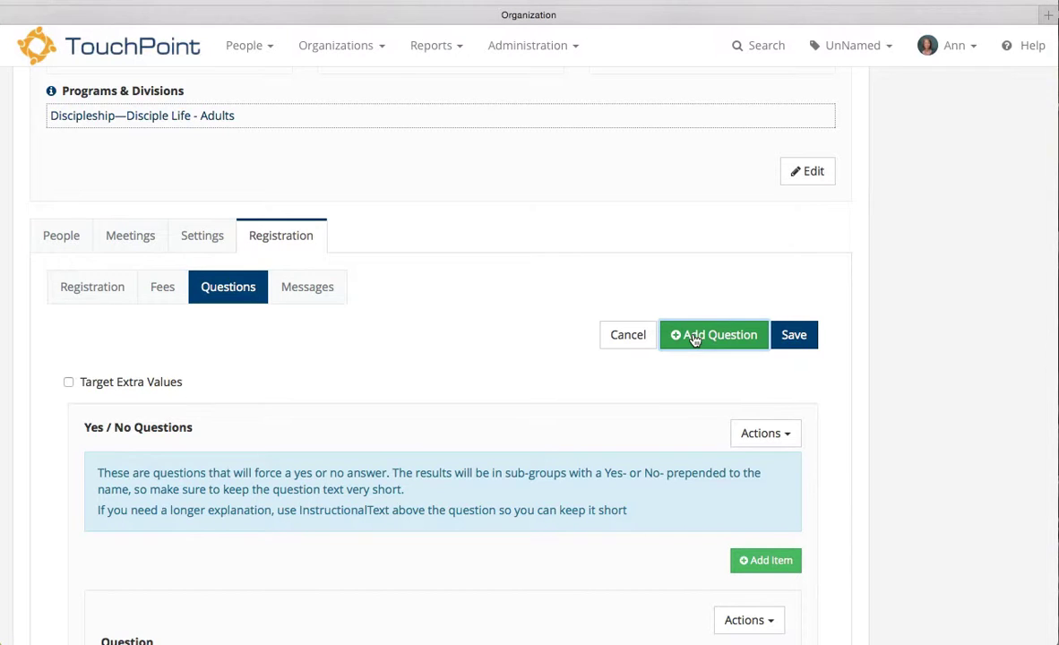
Step: Label the Dropdown section 'Purpose for the class'
scroll(697, 395, down, 5)
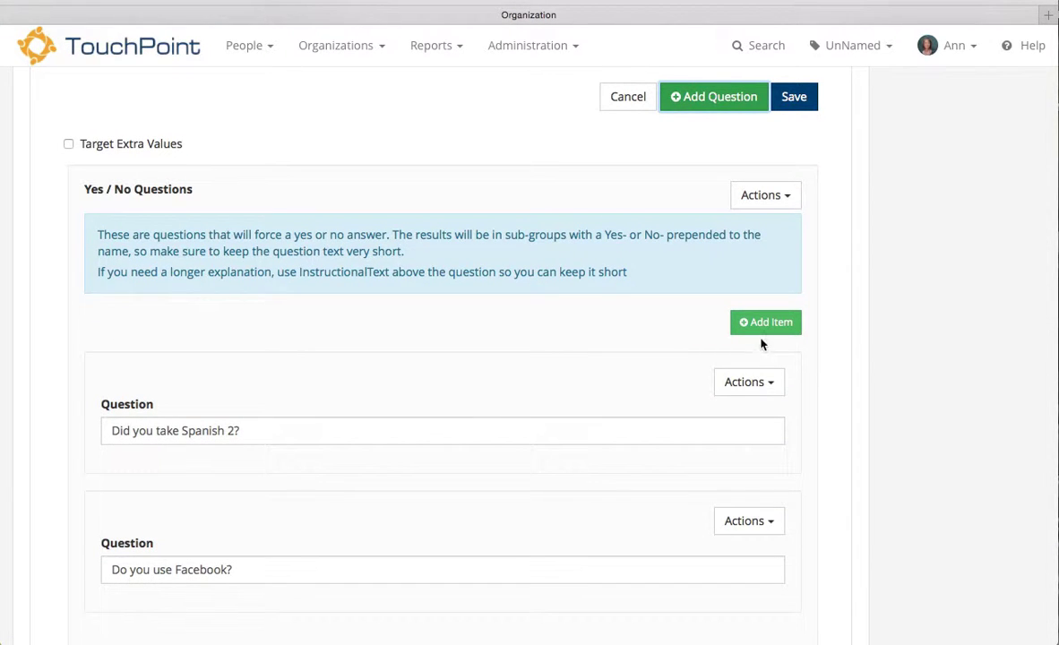
scroll(642, 438, down, 5)
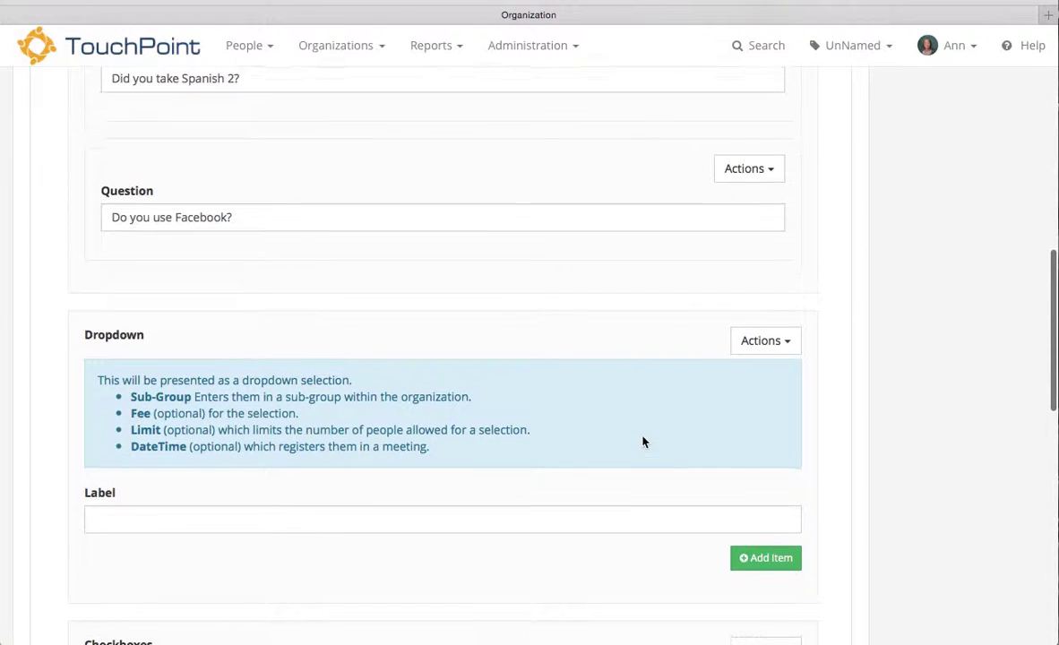
scroll(643, 441, down, 5)
scroll(642, 441, down, 2)
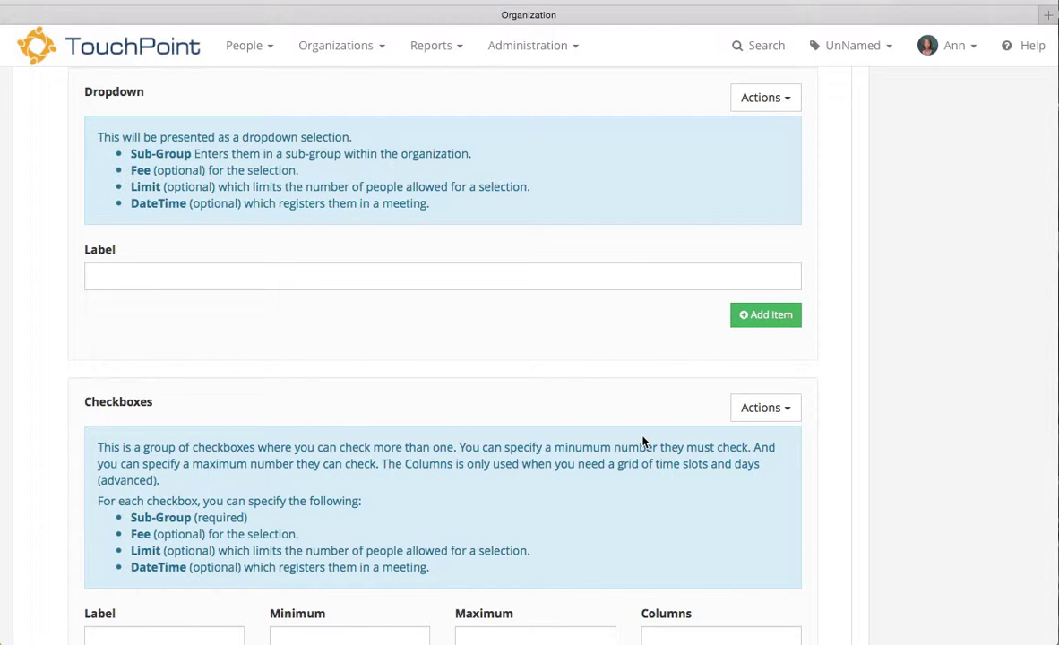
click(206, 286)
text(W)
key(BackSpace)
text(Purpose fo)
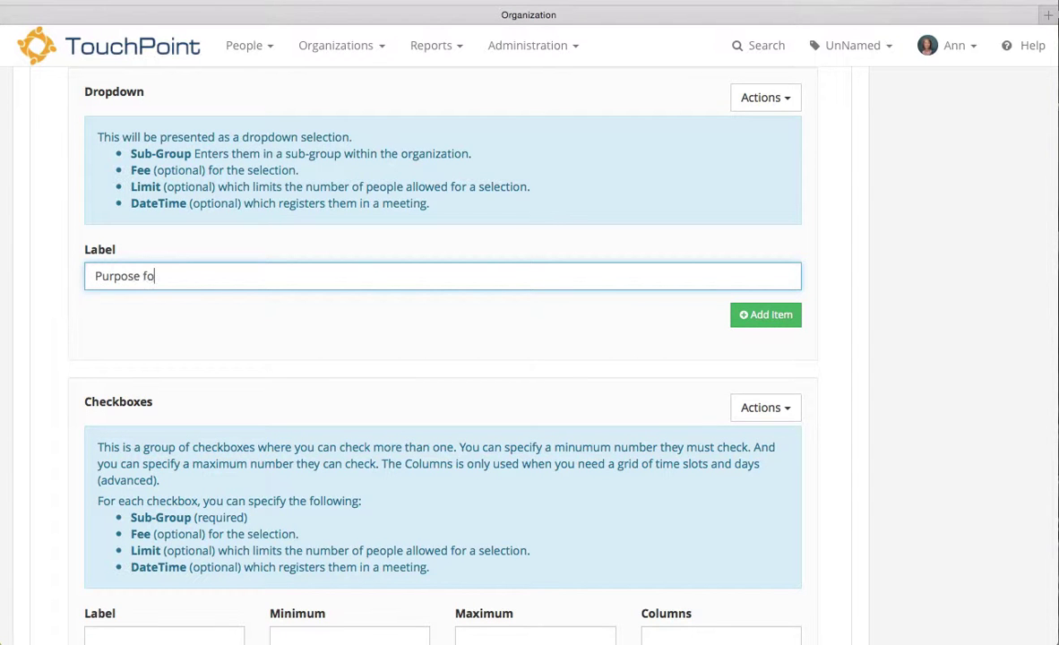
text(r the class)
Step: Add the dropdown choice 'For work' with sub-group Work
click(757, 319)
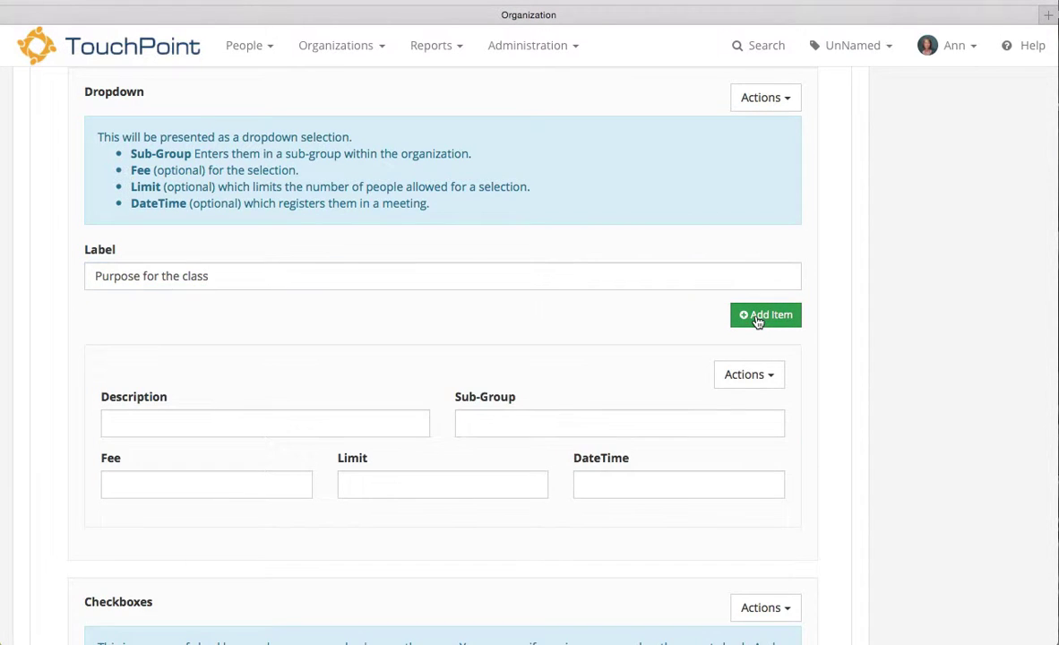
click(258, 425)
text(For work)
click(467, 423)
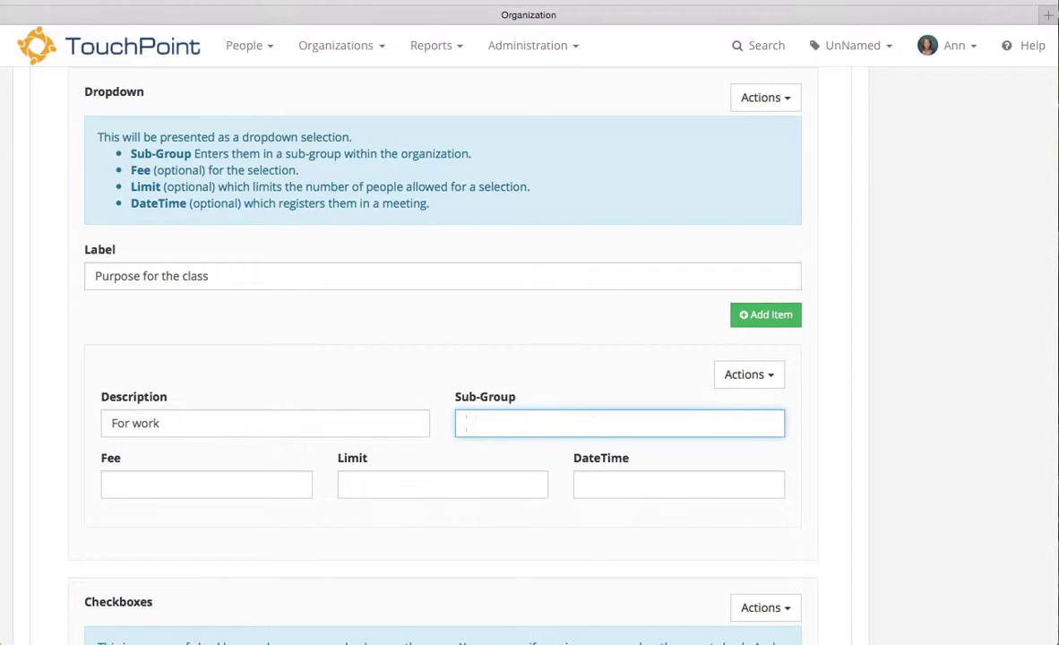
text(Work)
scroll(679, 480, down, 3)
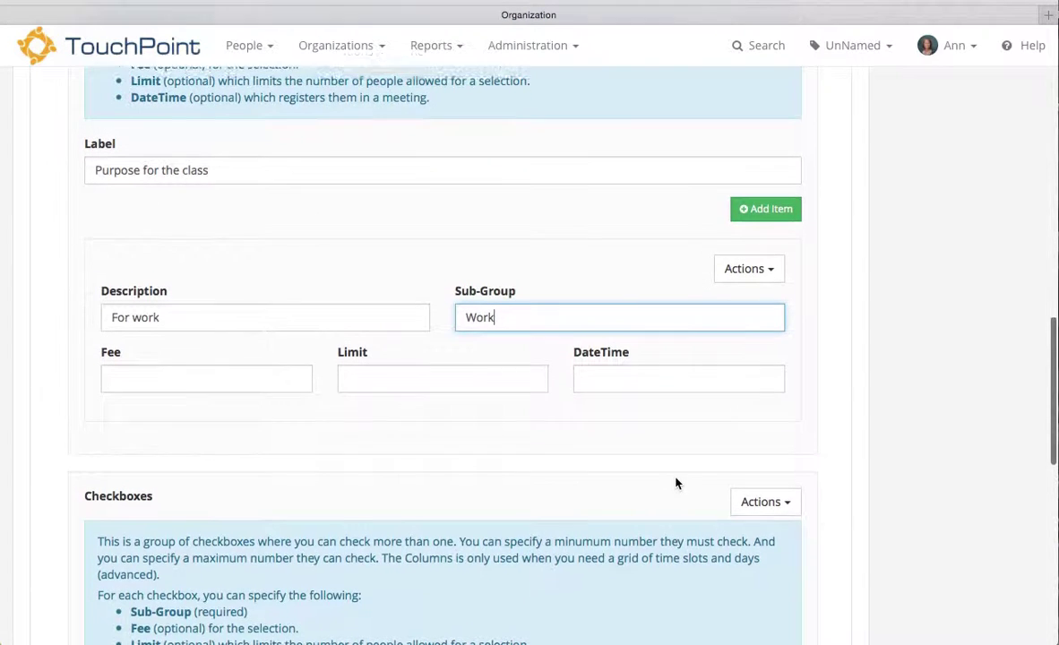
scroll(677, 484, up, 2)
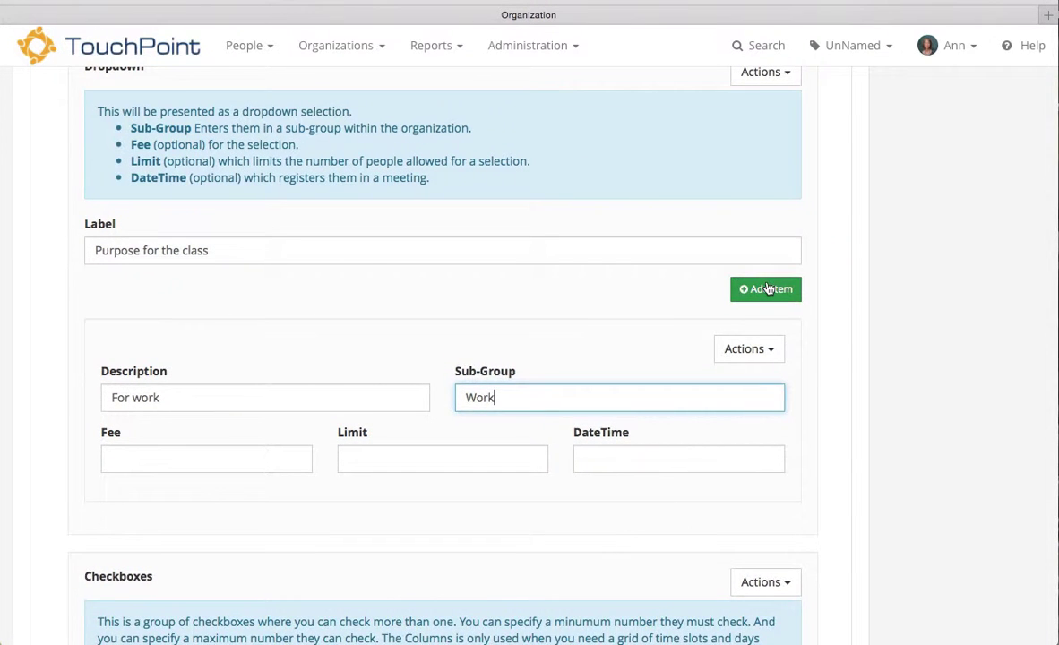
Step: Add the dropdown choice 'For mission trip' with sub-group Missions
click(768, 289)
scroll(448, 456, down, 4)
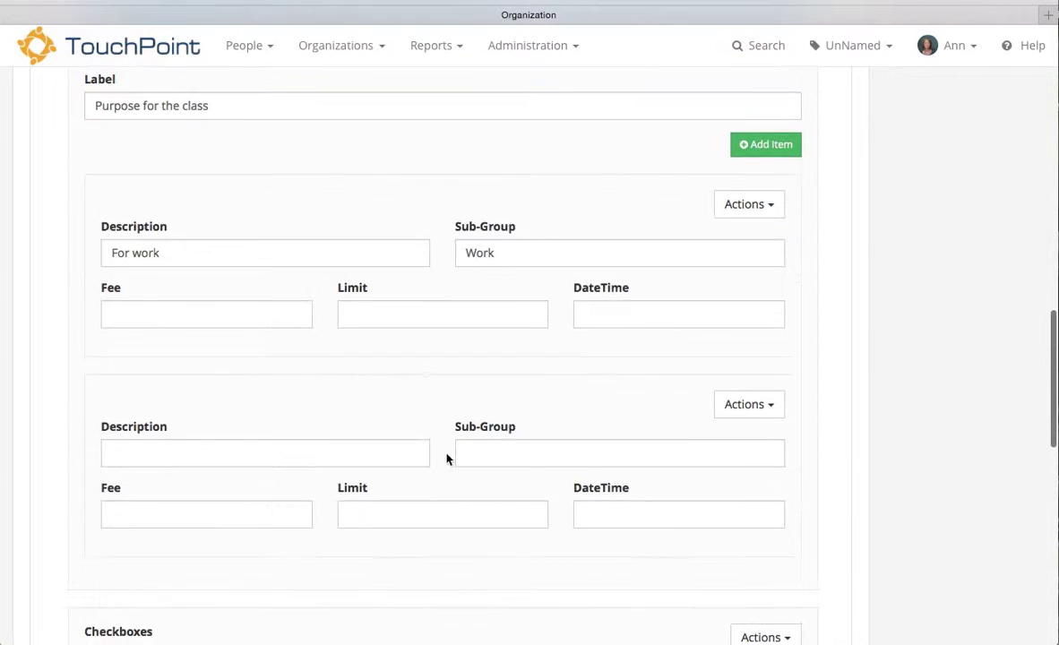
click(319, 452)
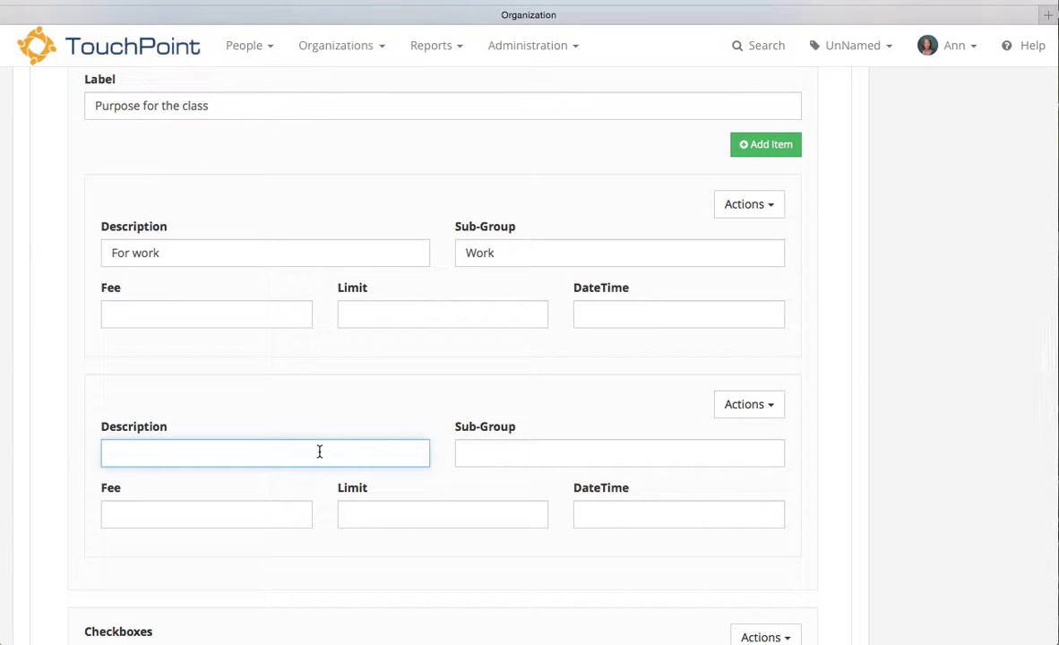
text(For mission trip)
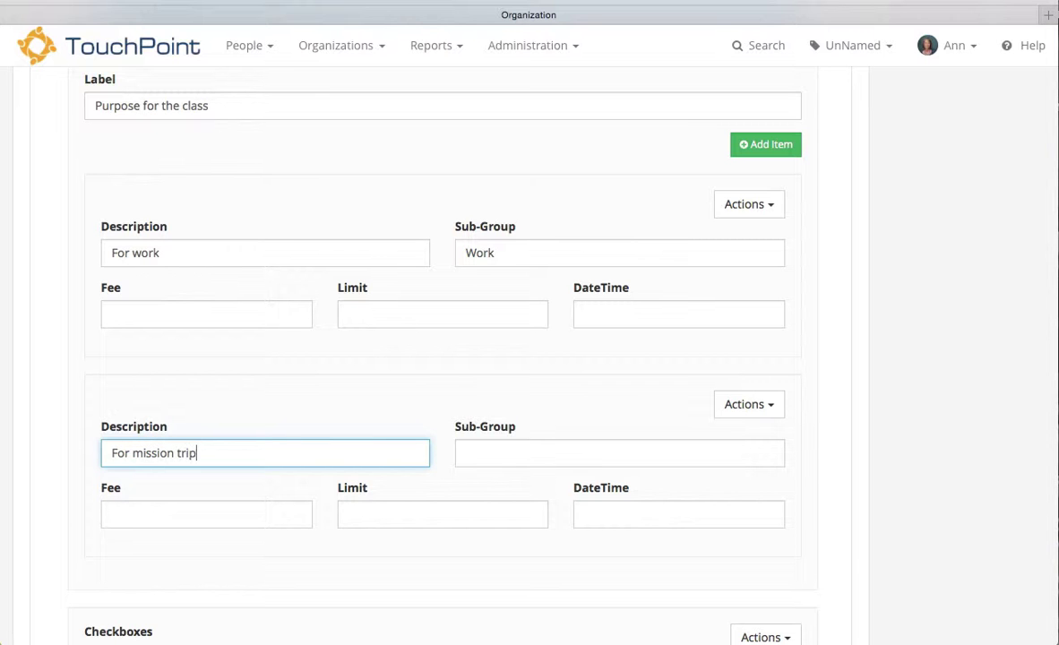
click(556, 458)
text(Miaaion)
key(BackSpace)
key(BackSpace)
key(BackSpace)
key(BackSpace)
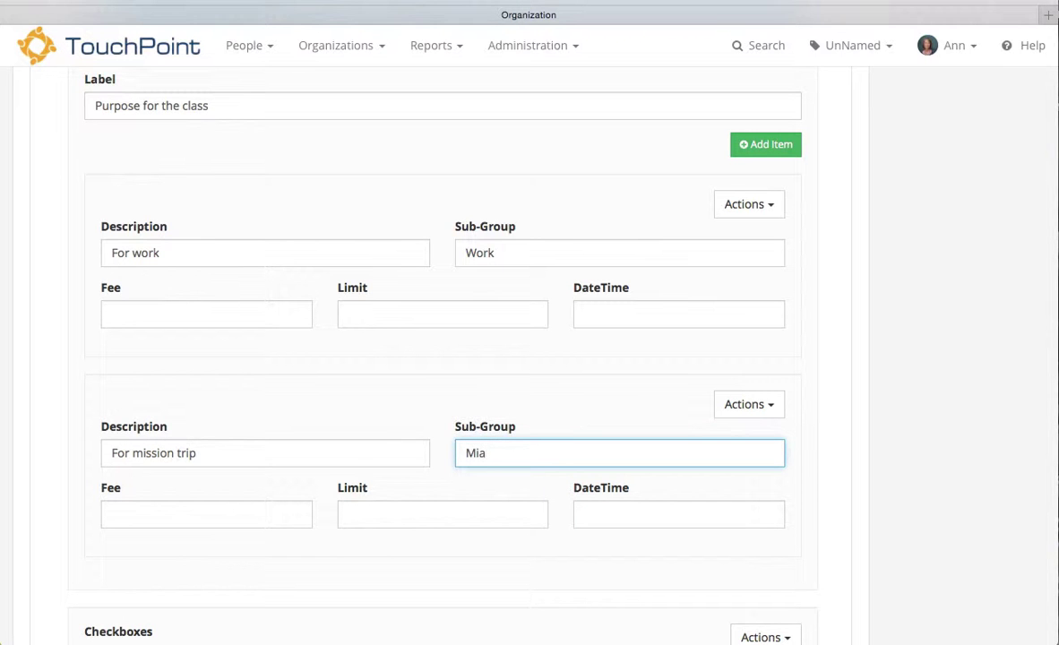
key(BackSpace)
text(ssions)
scroll(752, 189, down, 3)
scroll(753, 189, up, 3)
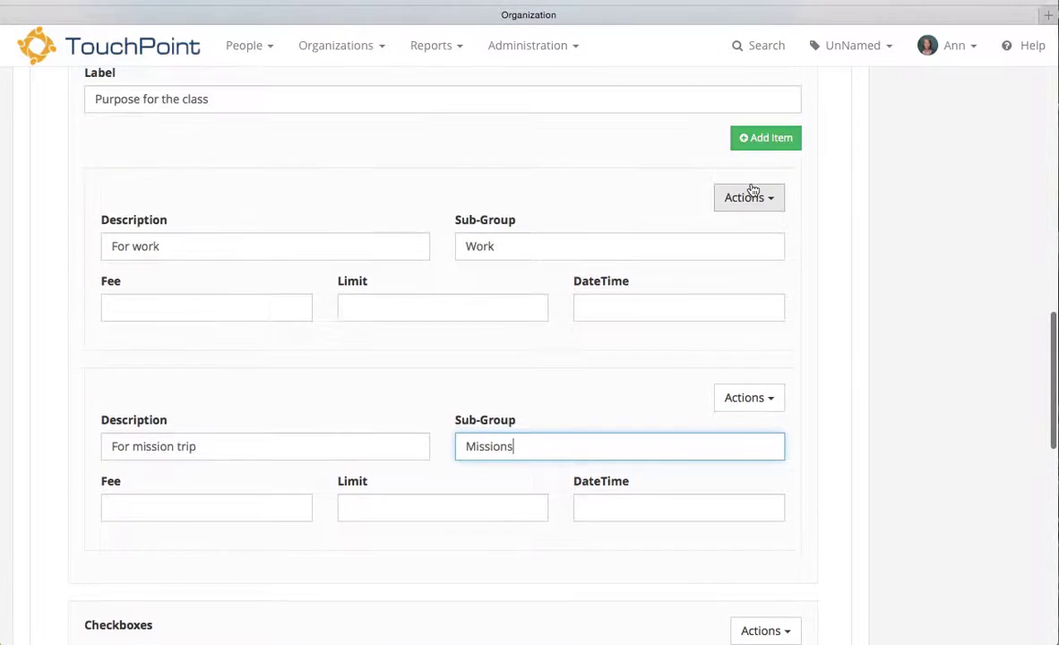
Step: Add the dropdown choice 'To converse with family' with sub-group Family
click(769, 141)
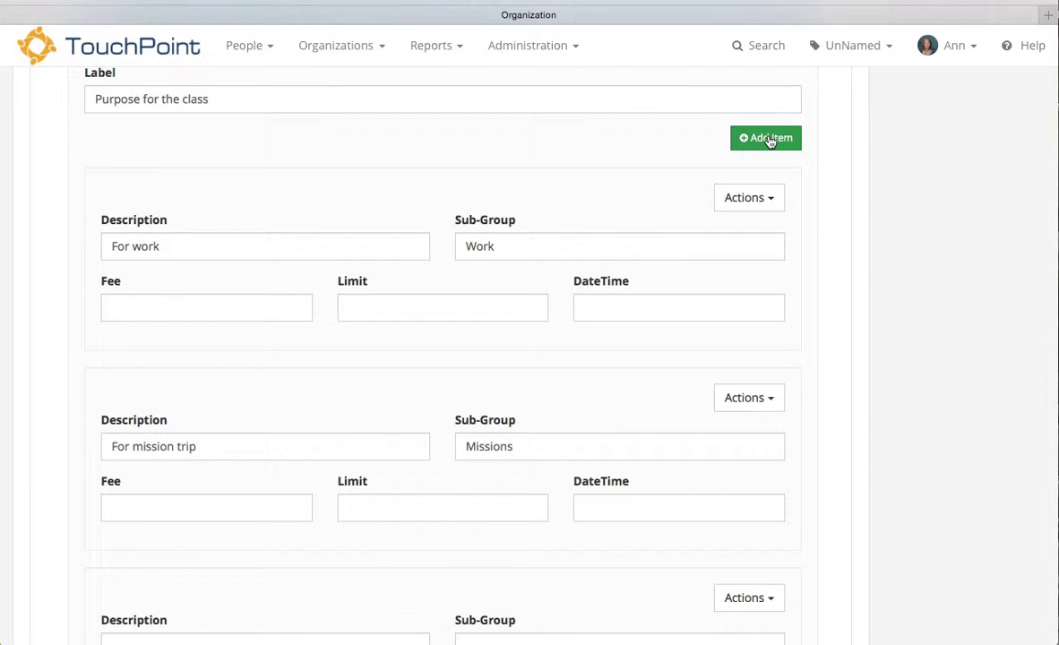
scroll(686, 366, down, 5)
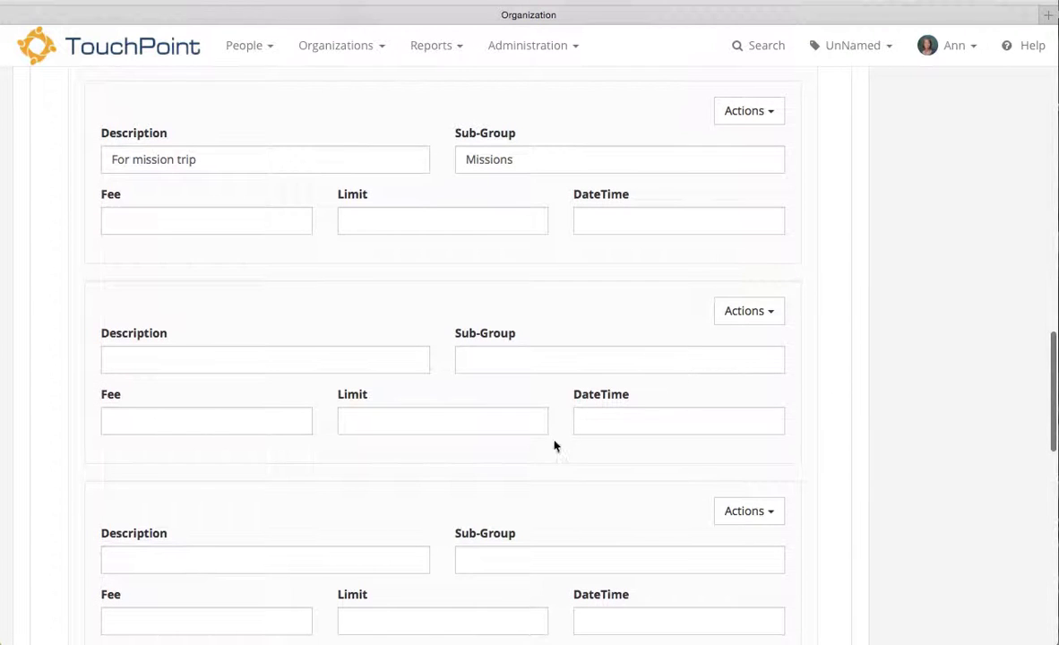
click(187, 356)
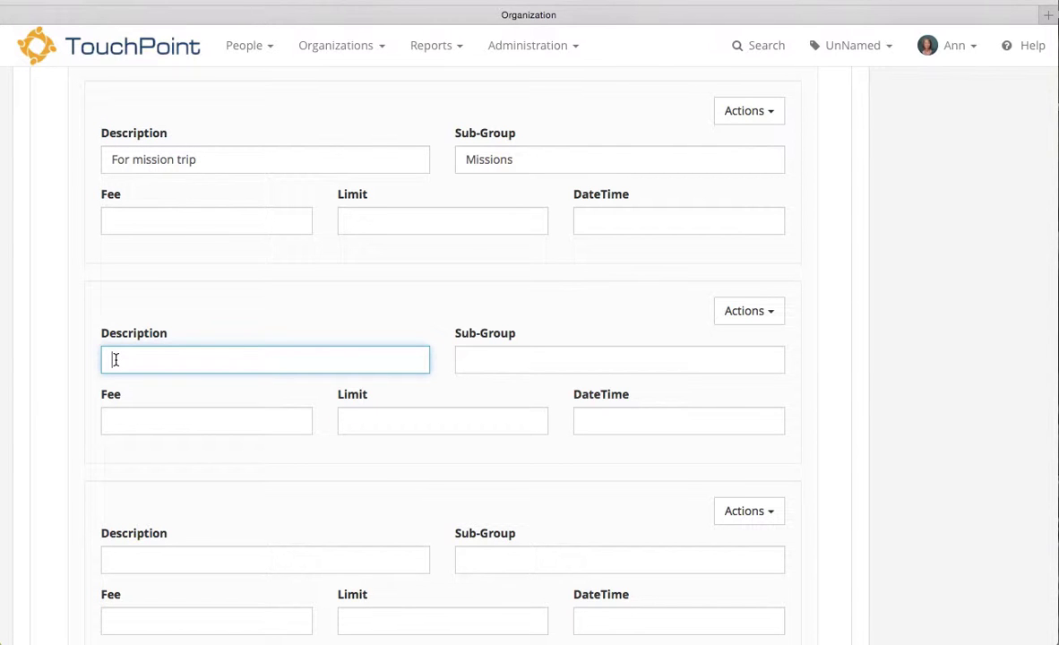
text(To converse with family)
click(525, 356)
text(Family)
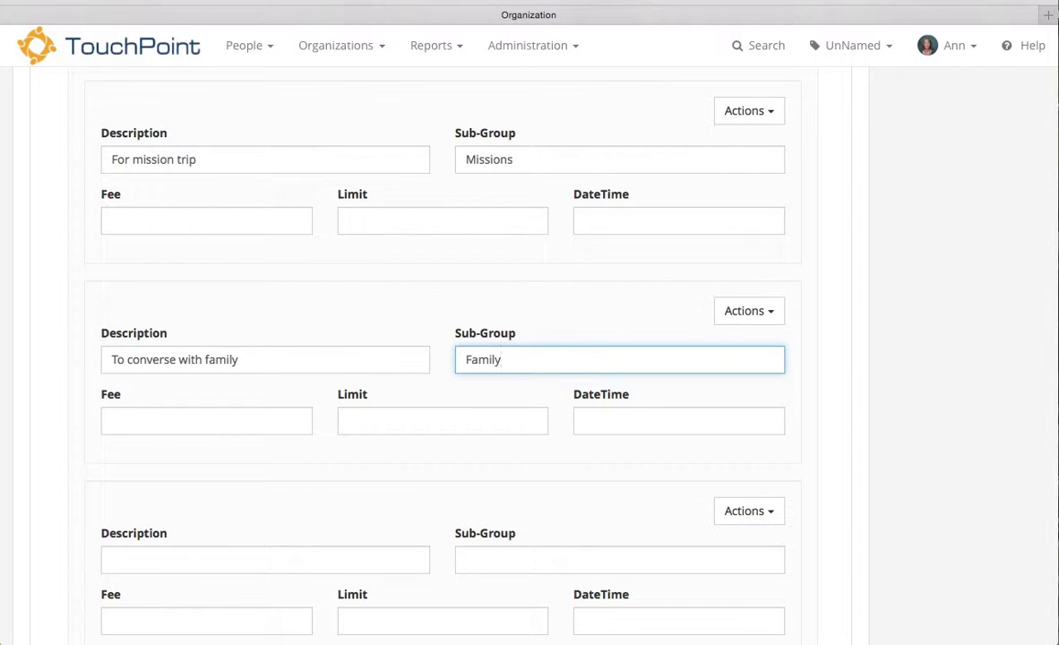
Step: Add a fourth dropdown choice described 'Other', leaving its sub-group empty
click(324, 563)
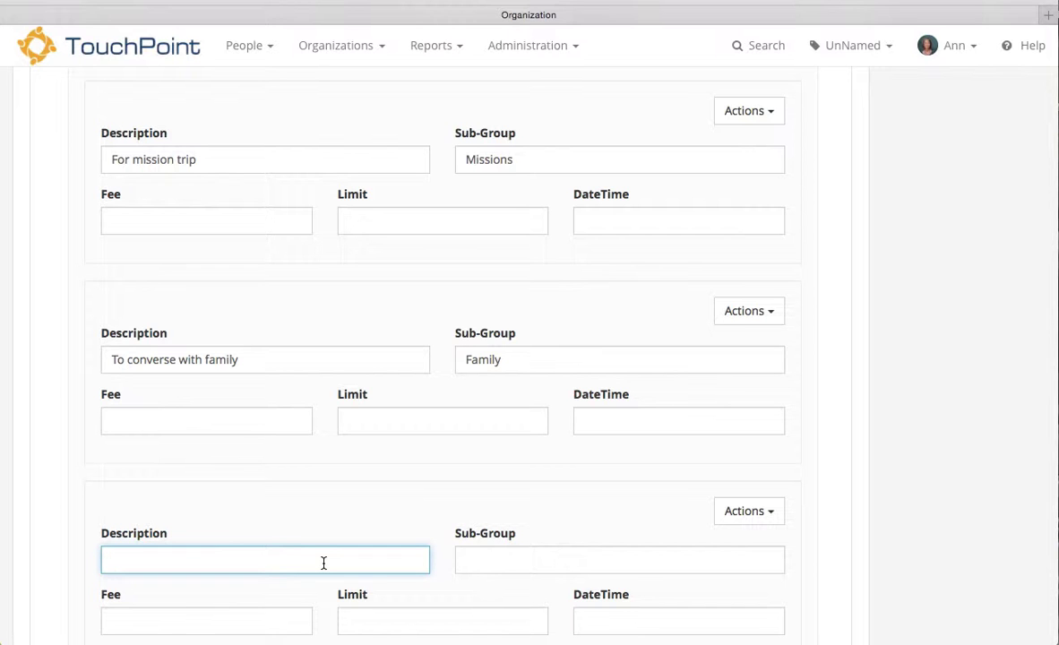
text(Other)
click(609, 564)
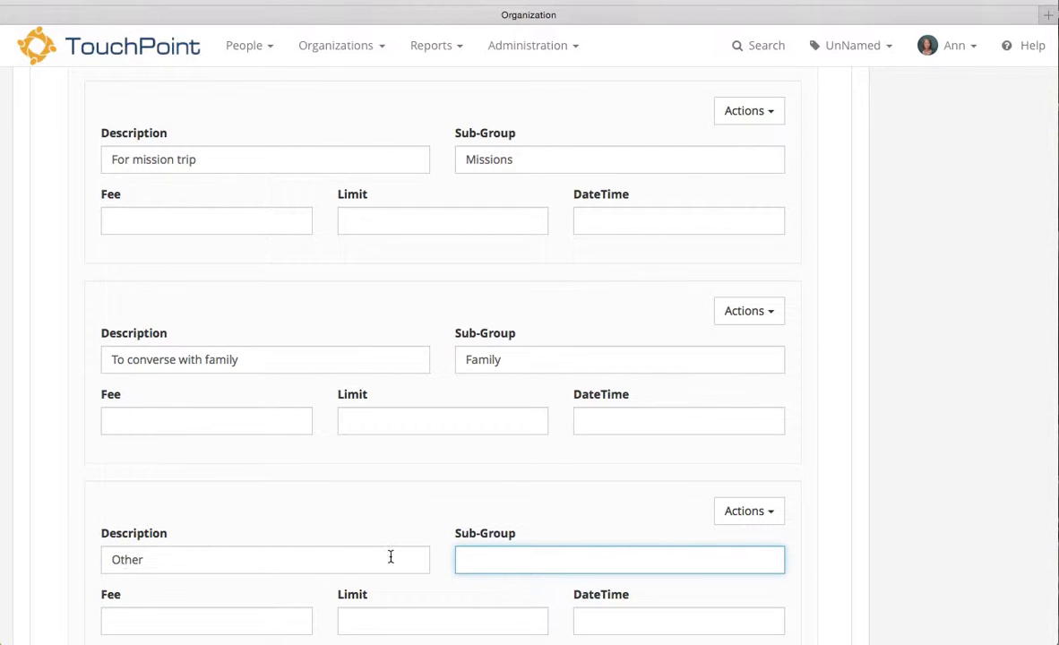
double_click(130, 561)
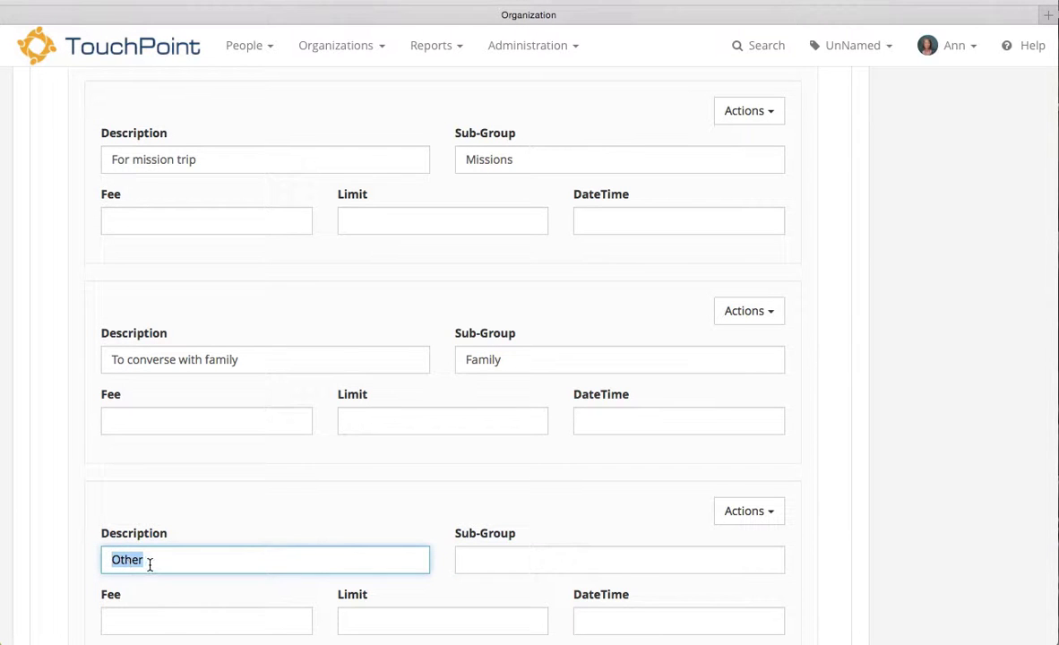
click(150, 563)
scroll(498, 361, down, 2)
scroll(497, 362, up, 4)
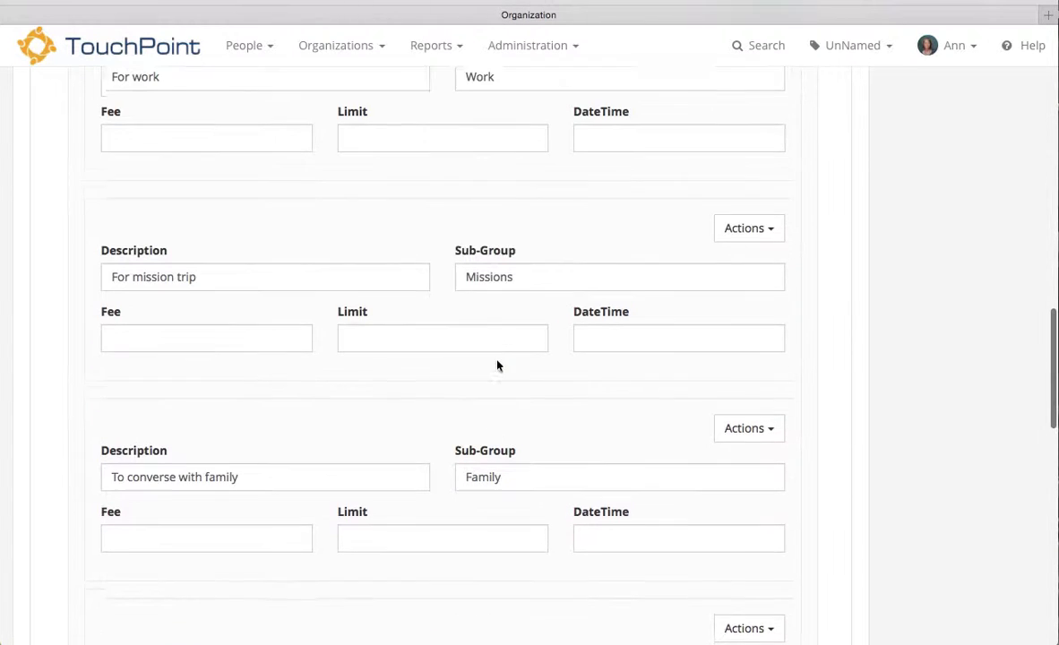
scroll(497, 363, down, 10)
scroll(499, 366, down, 7)
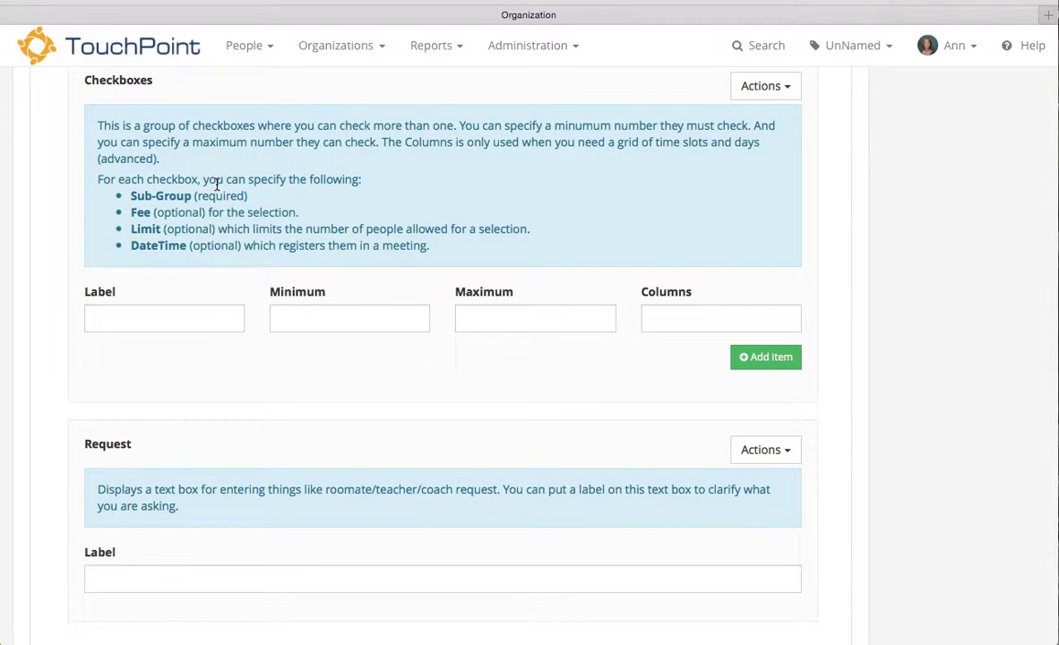
Step: Label the Checkboxes group 'Options you are interested in', leaving the minimum blank
click(362, 323)
text(1)
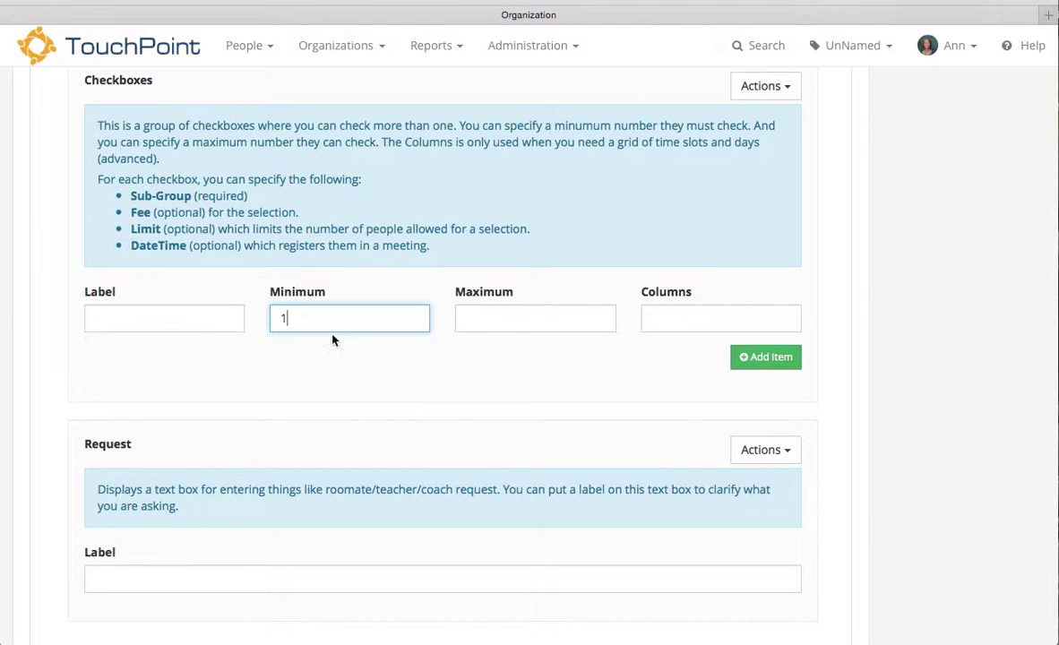
key(BackSpace)
click(177, 319)
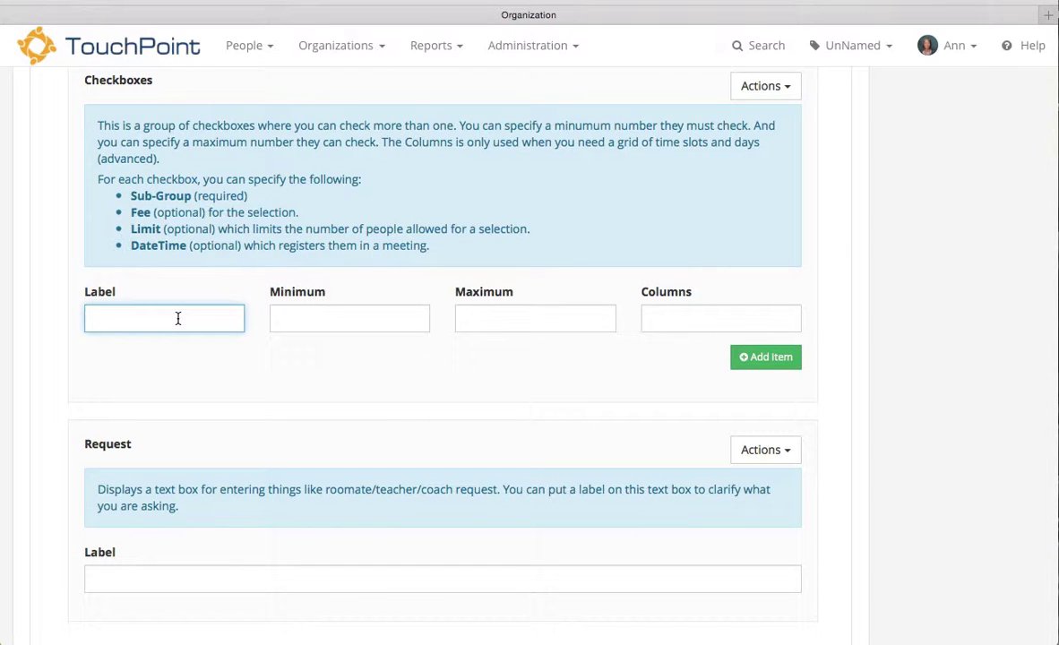
text(Options y)
text(ou)
text( are interested in)
Step: Add checkbox choices 'Study group', 'Class fellowship' and 'Real life experiences'
click(768, 358)
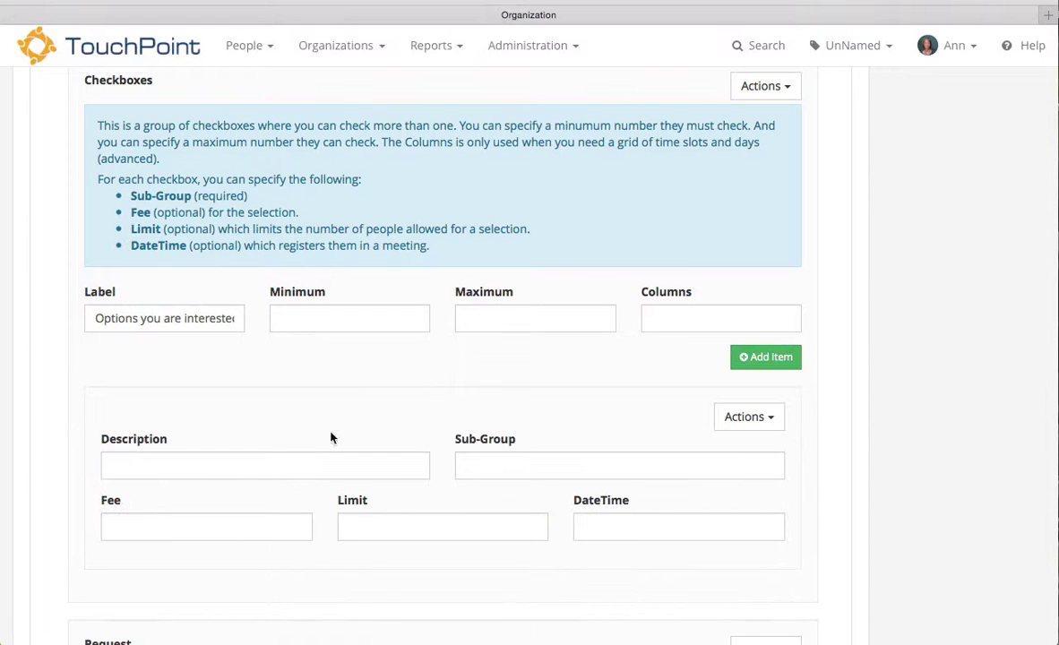
click(266, 460)
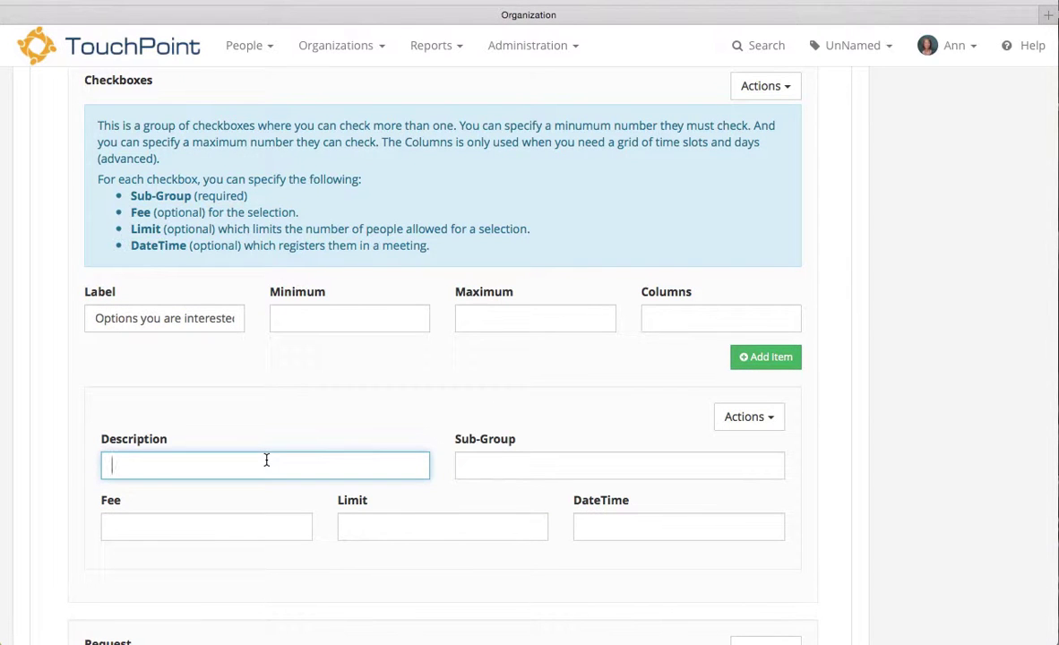
text(Study group)
scroll(461, 466, down, 2)
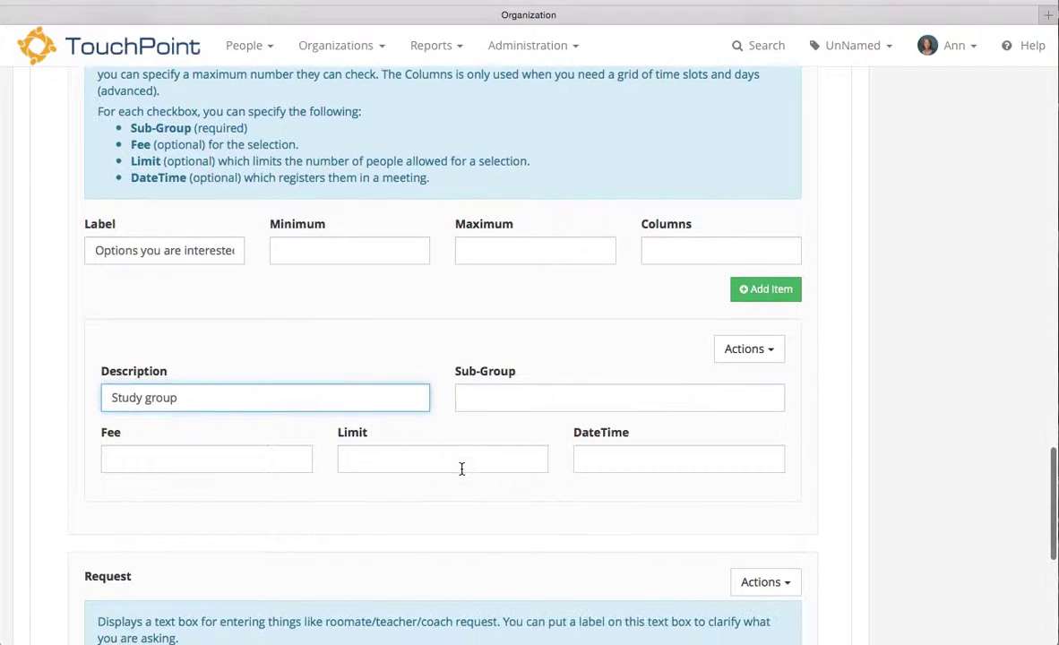
click(742, 299)
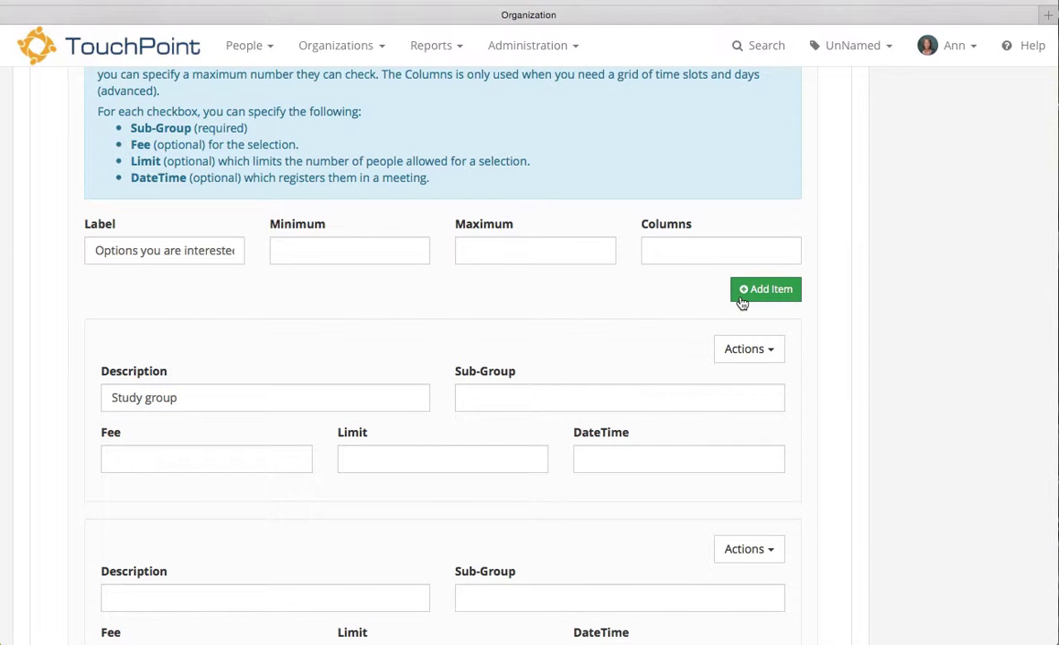
scroll(532, 453, down, 6)
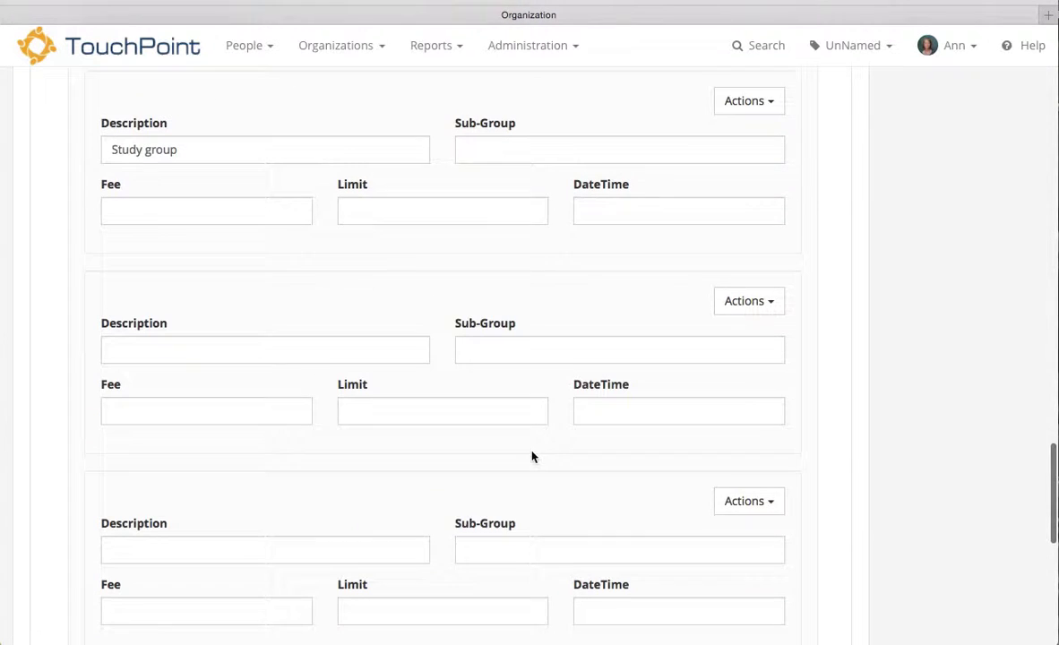
click(154, 343)
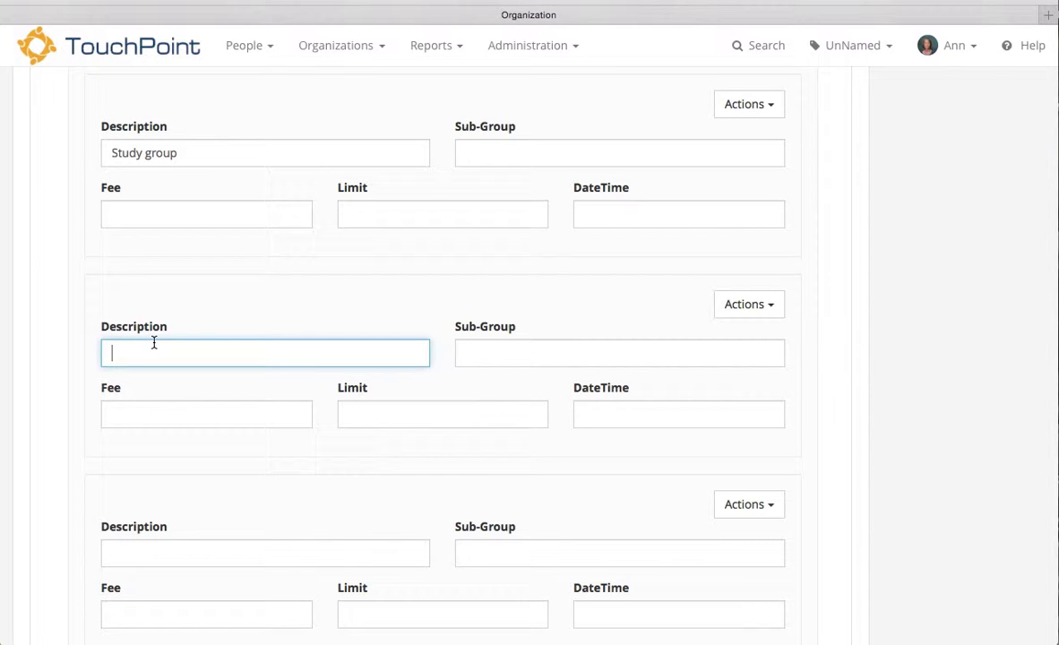
text(Class fellowship)
click(153, 553)
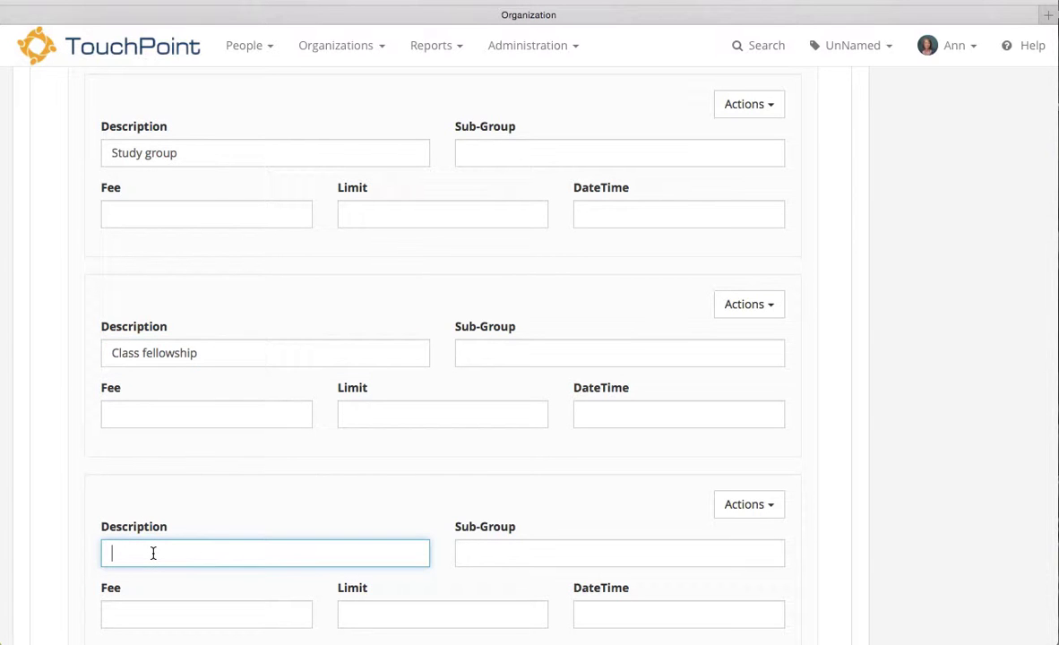
text(Real life experiences)
scroll(528, 359, down, 3)
scroll(529, 359, up, 3)
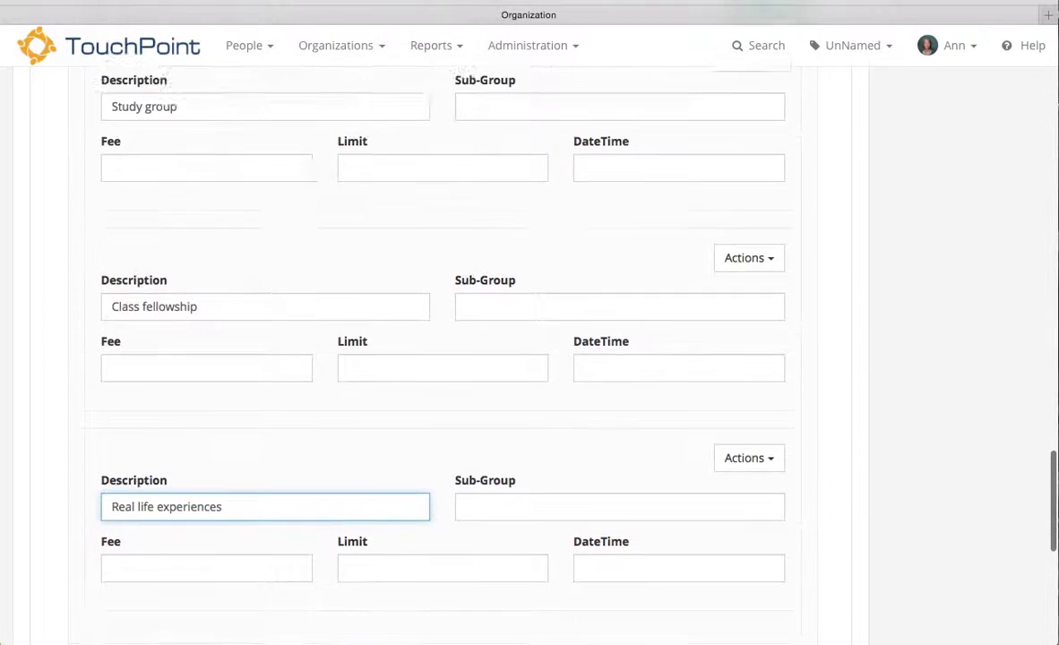
scroll(529, 359, up, 2)
scroll(158, 530, down, 2)
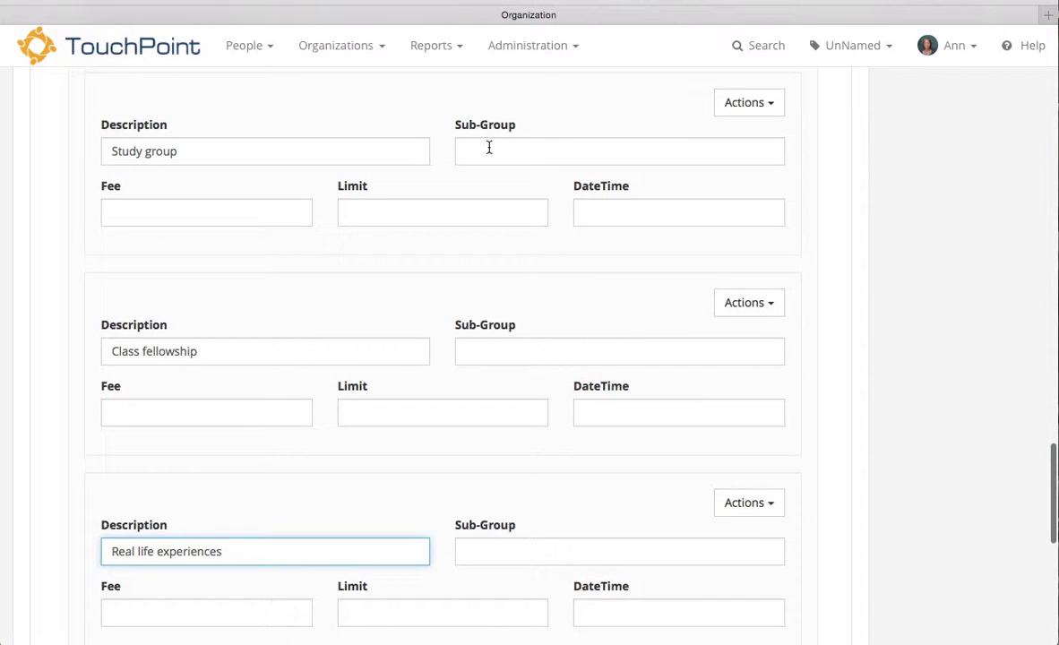
Step: Give Class fellowship sub-group Fellowship and Real life experiences sub-group Experiences
click(502, 354)
text(Fellowship)
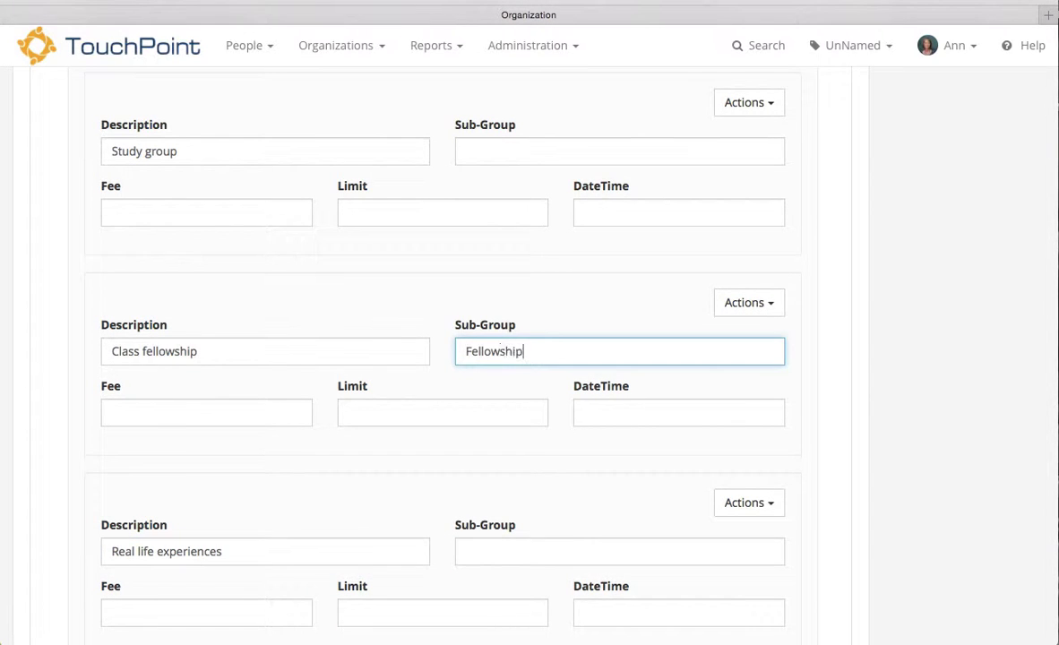
click(513, 554)
text(Experiences)
scroll(529, 359, down, 3)
scroll(528, 359, down, 5)
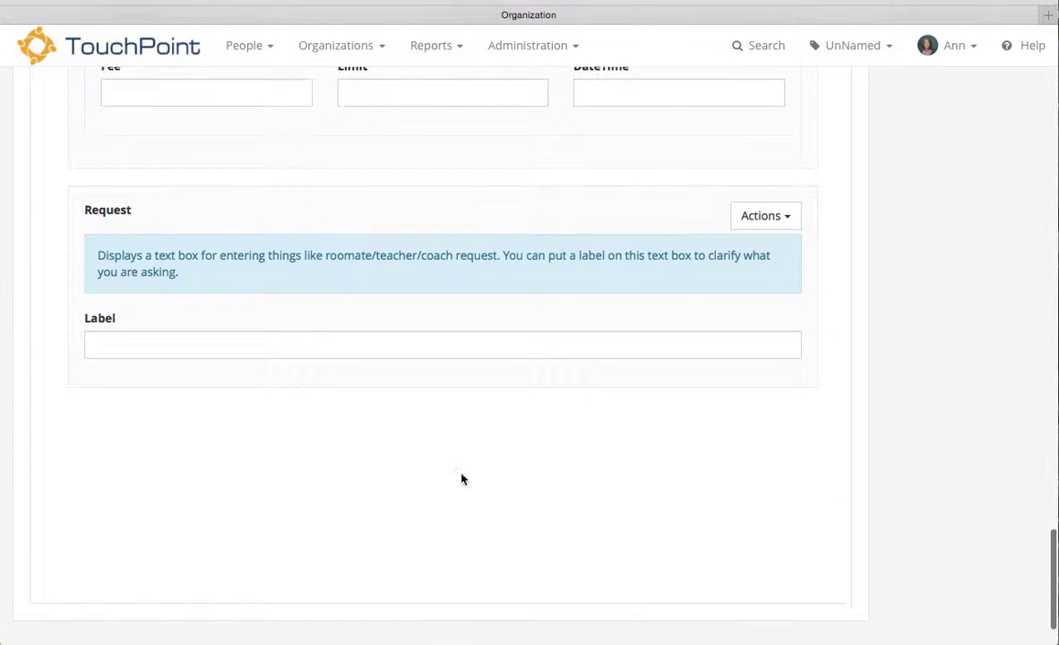
Step: Label the Request text box 'Did you take Spanish 2?' and return to the top
click(301, 341)
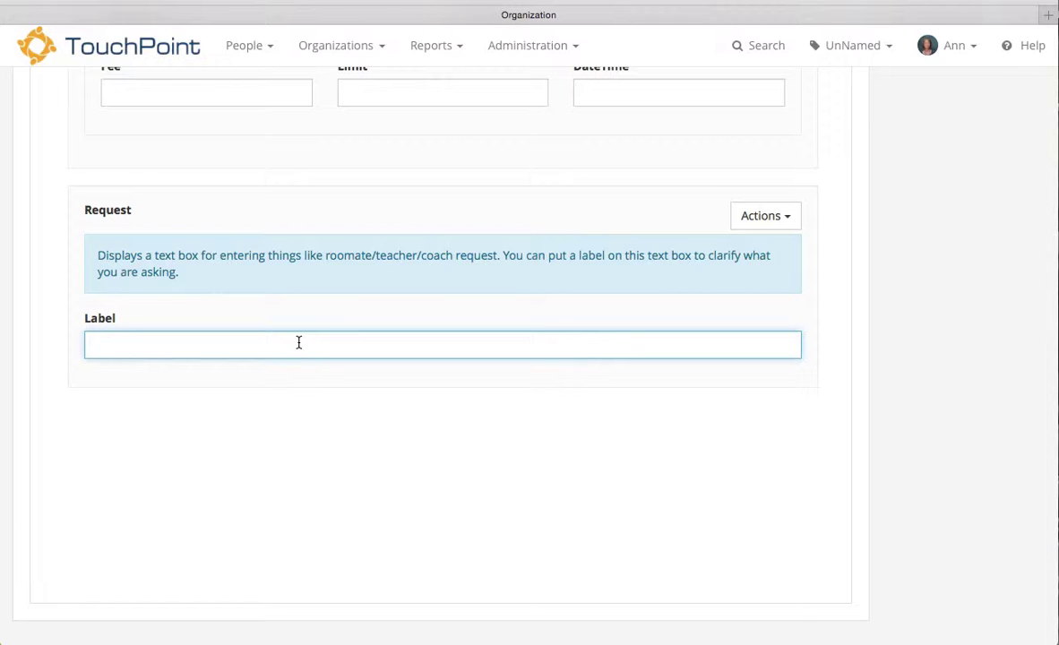
text(Did you take Spani)
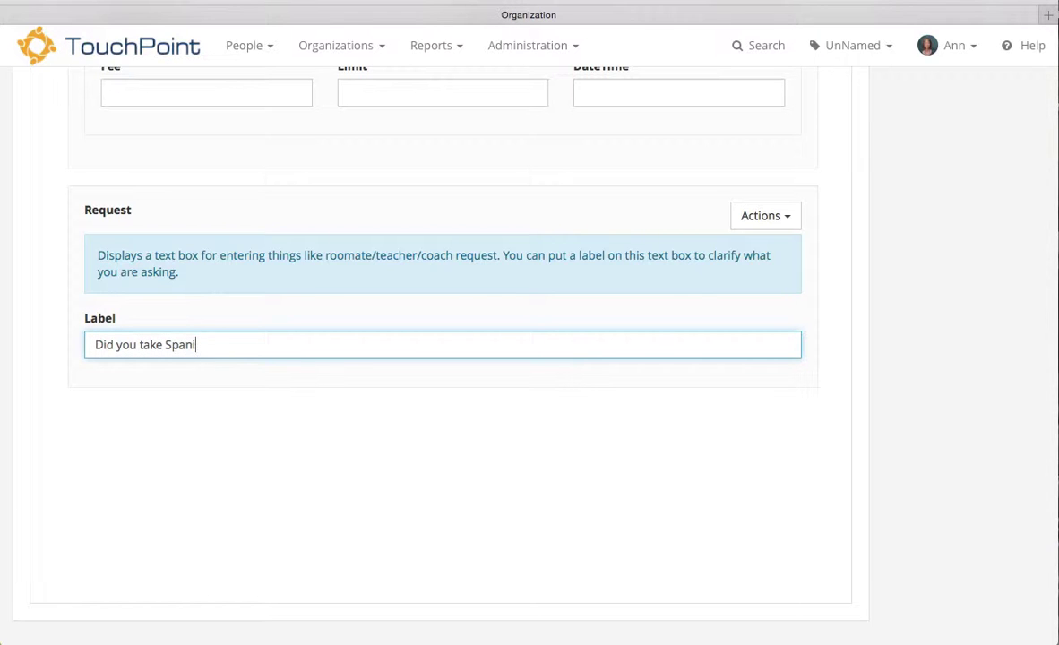
text(sh 2)
scroll(416, 388, down, 1)
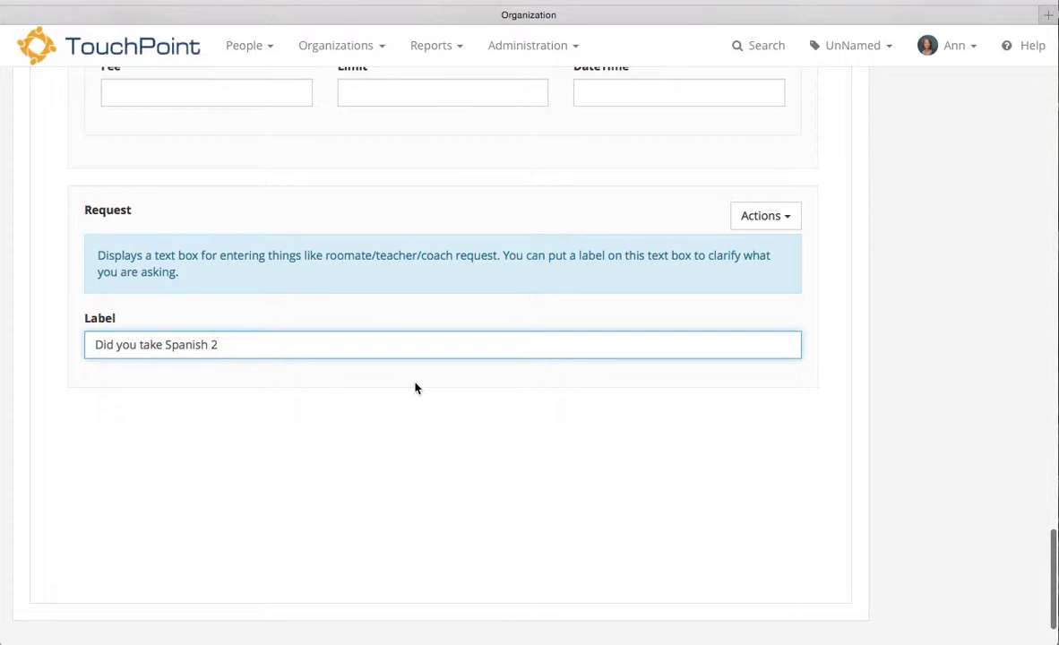
text(?)
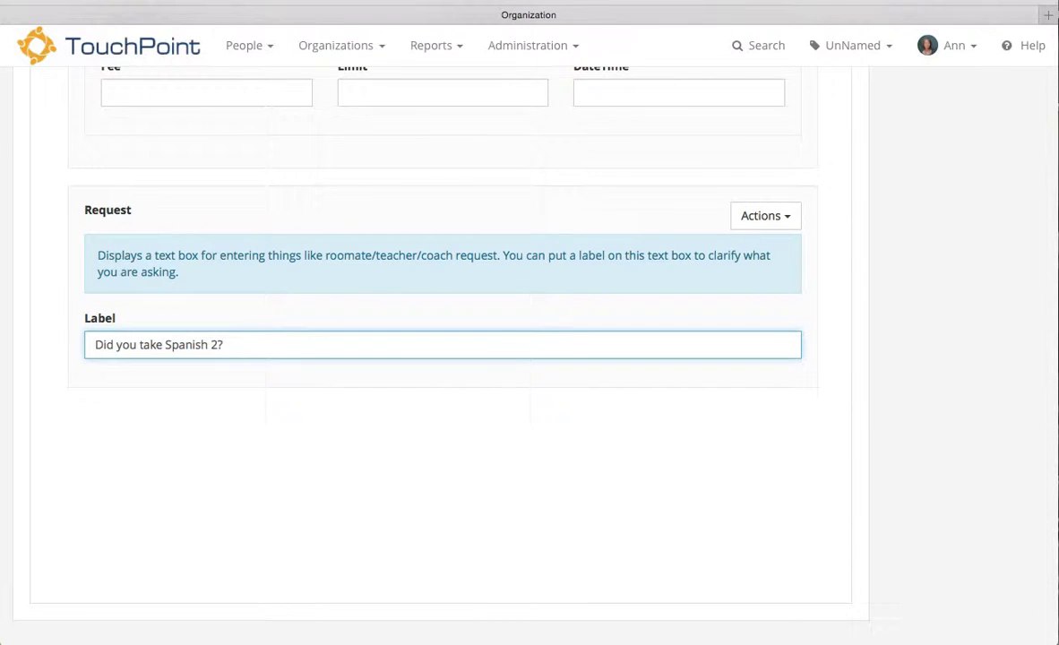
scroll(503, 350, up, 5)
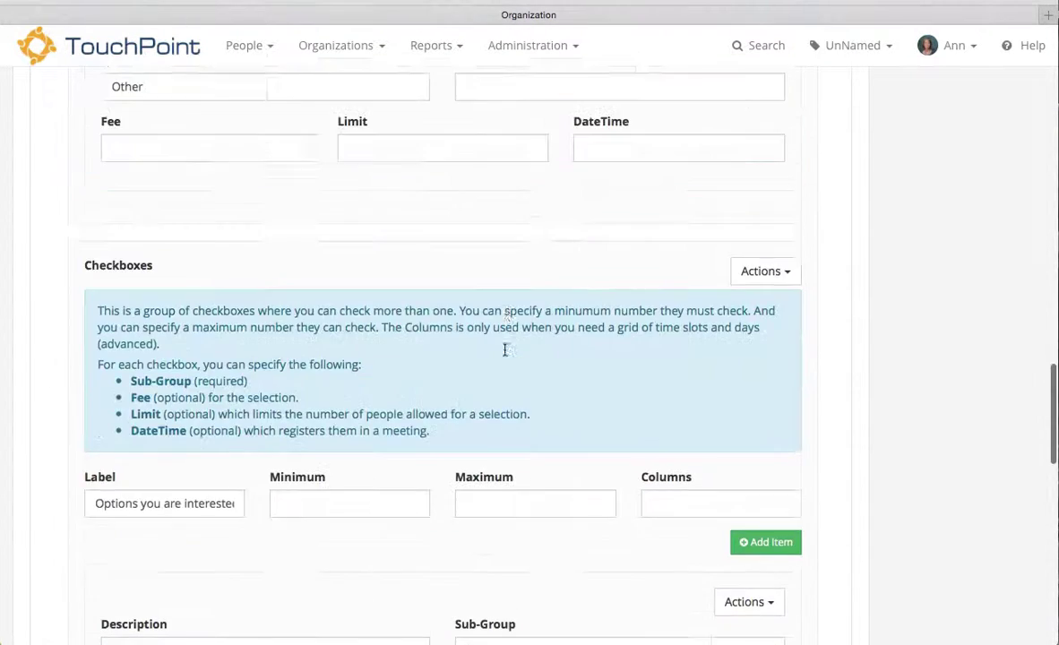
scroll(505, 355, up, 15)
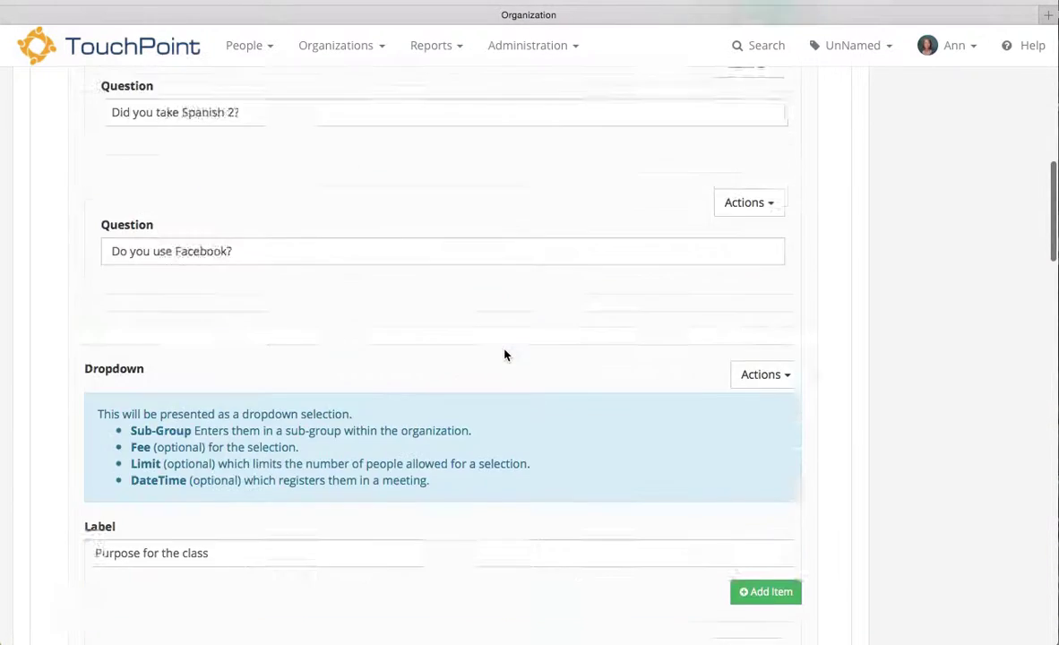
scroll(505, 355, up, 15)
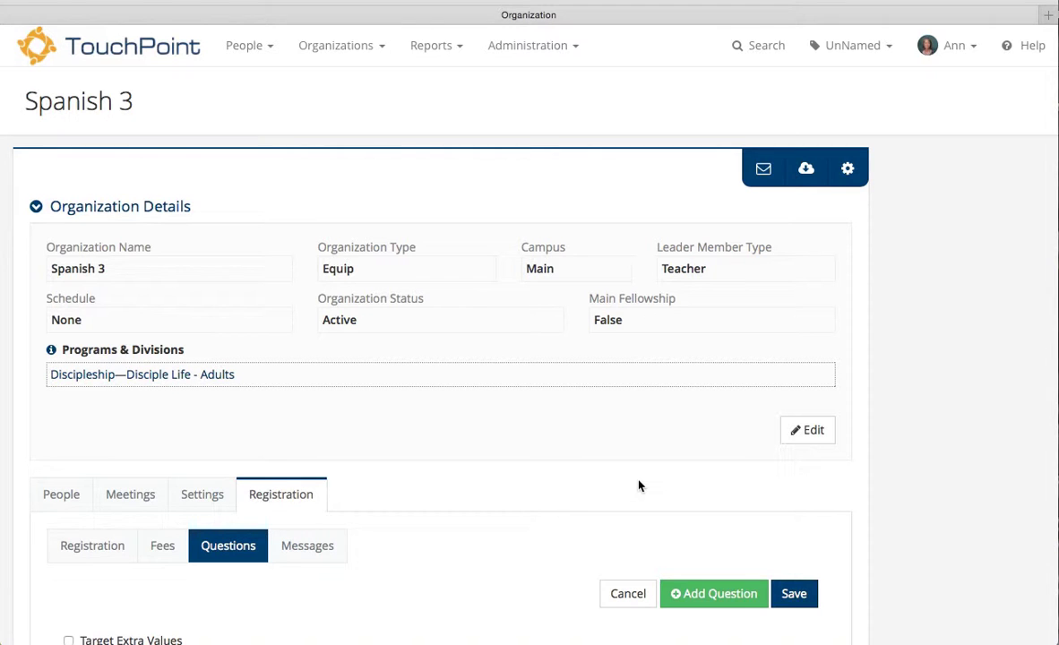
Step: Save the registration questions and switch to the Fees settings
click(795, 594)
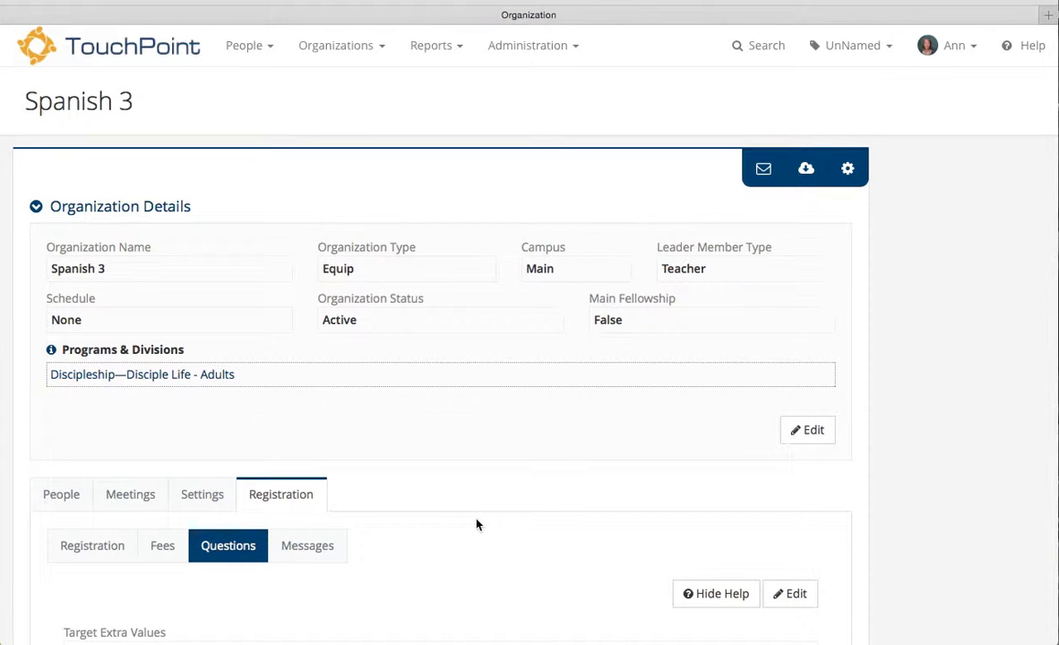
scroll(477, 525, down, 3)
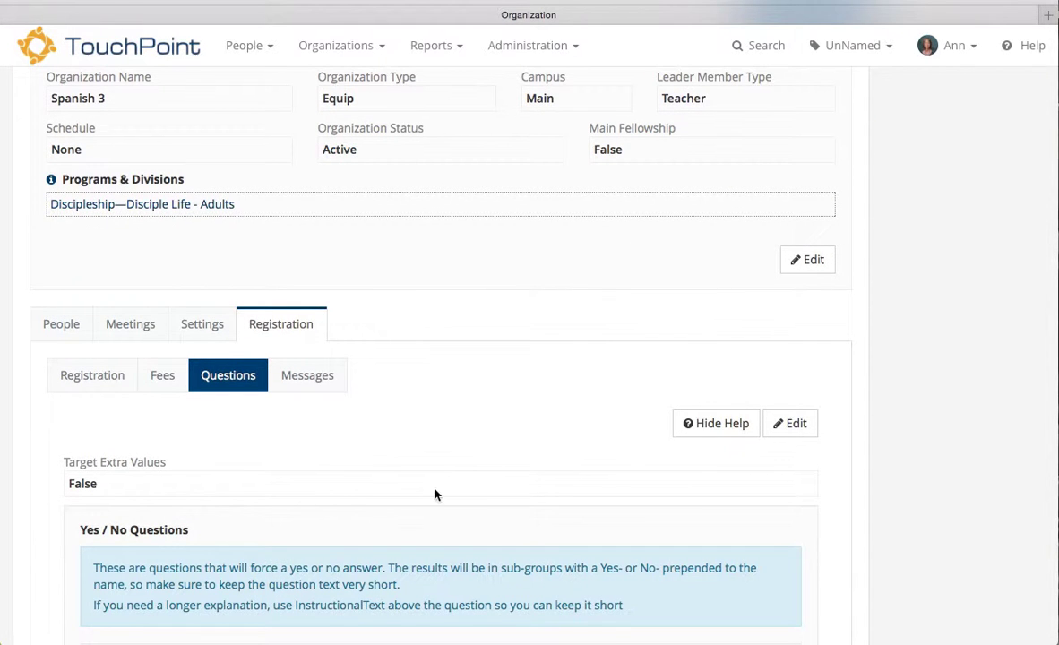
click(164, 383)
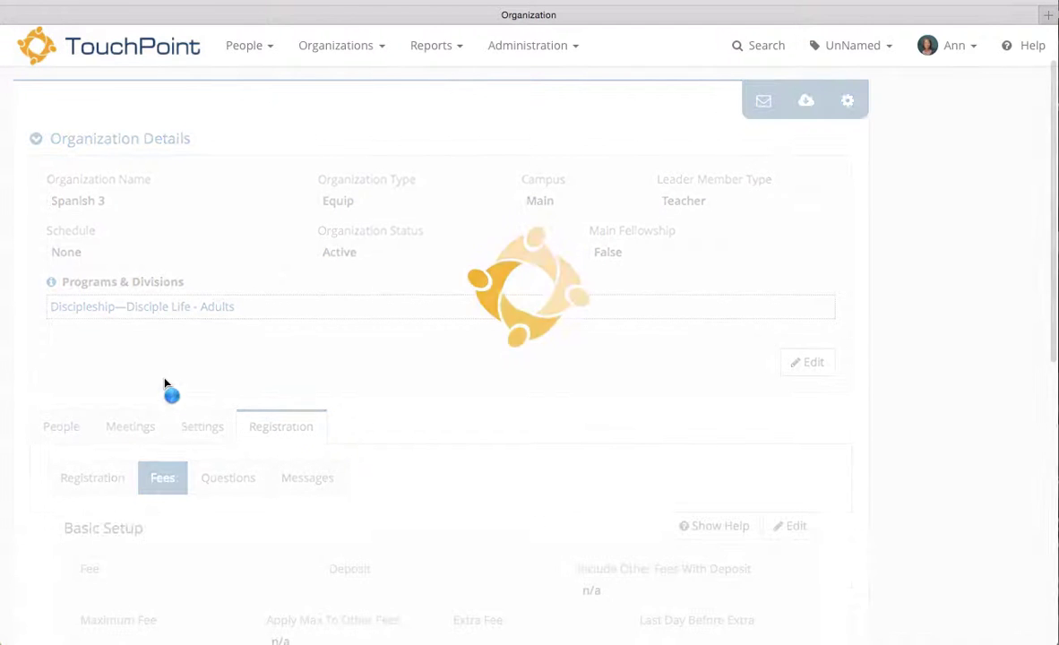
scroll(416, 448, down, 2)
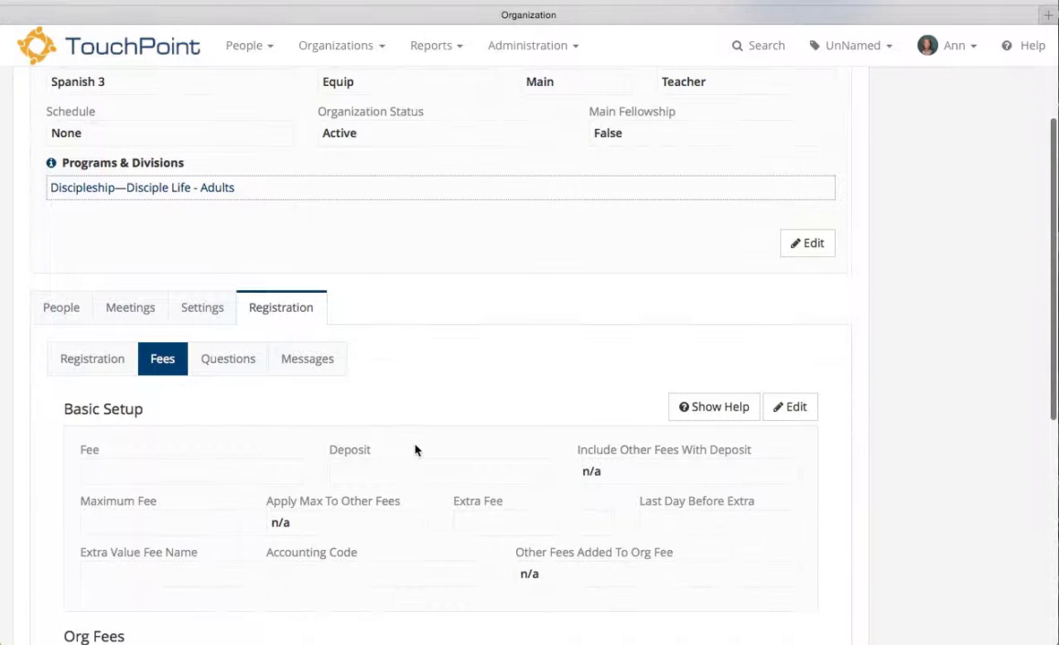
Step: Set the base registration fee to 15.00 in Basic Setup and save it
click(742, 409)
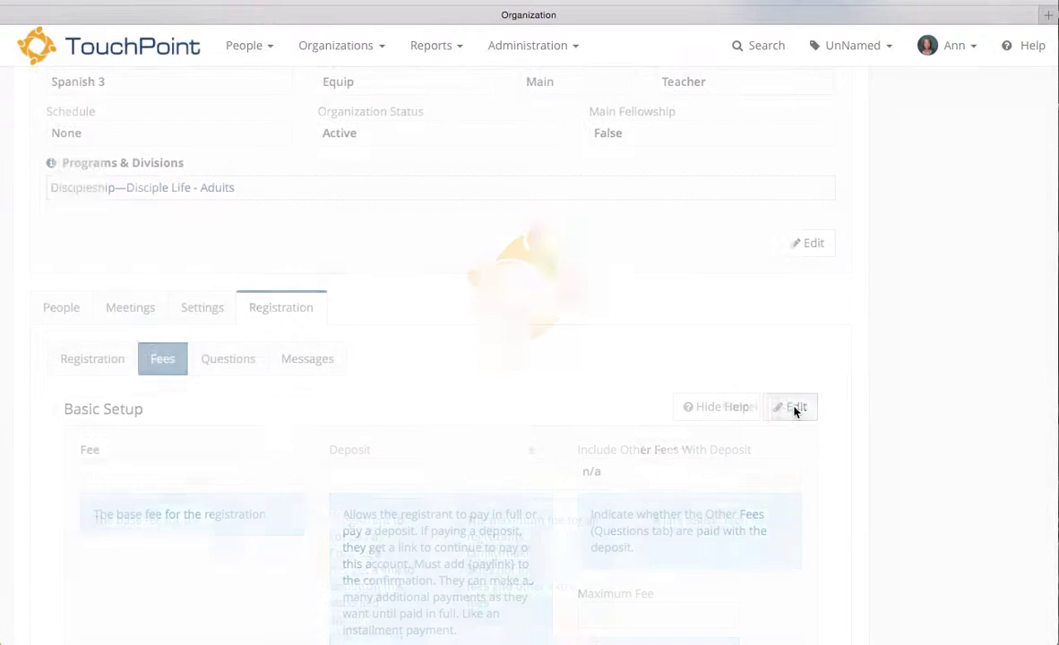
click(797, 408)
scroll(461, 462, down, 1)
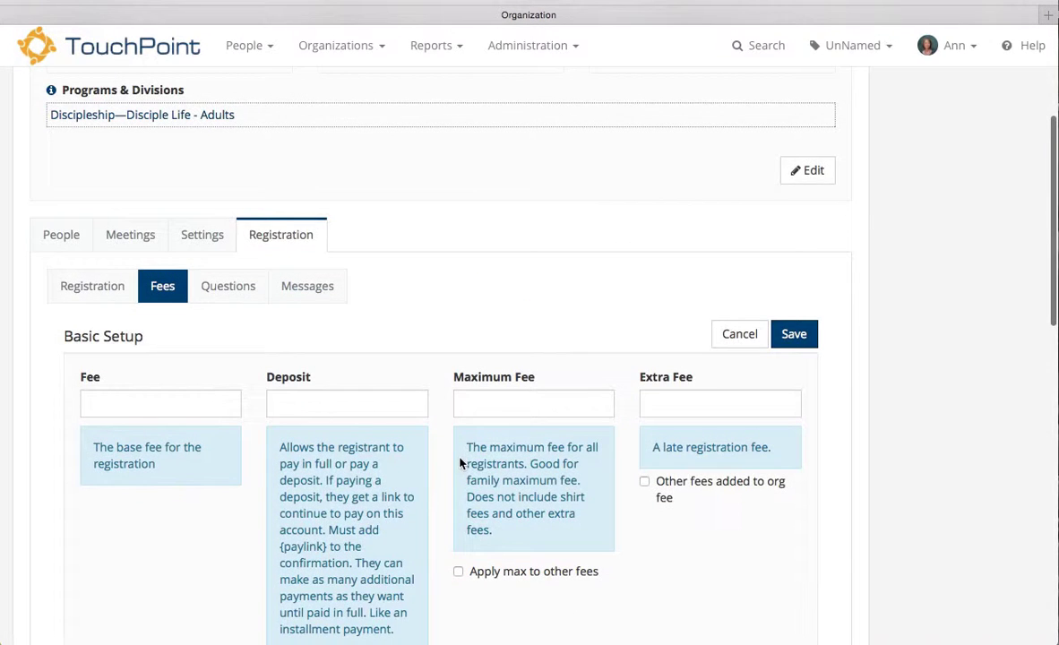
click(189, 405)
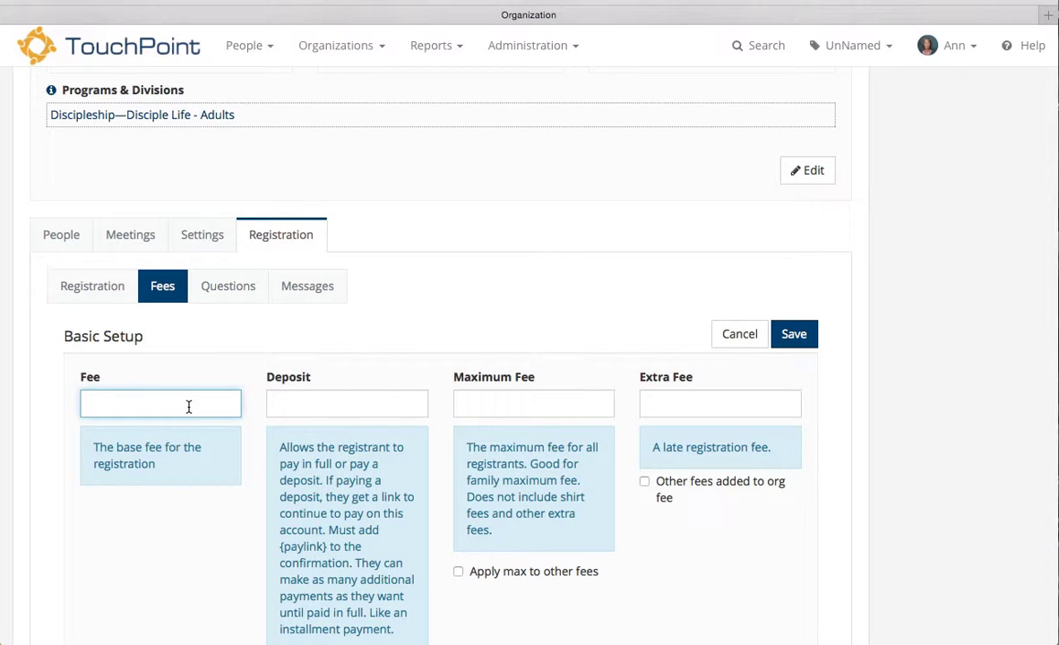
text(15)
click(795, 343)
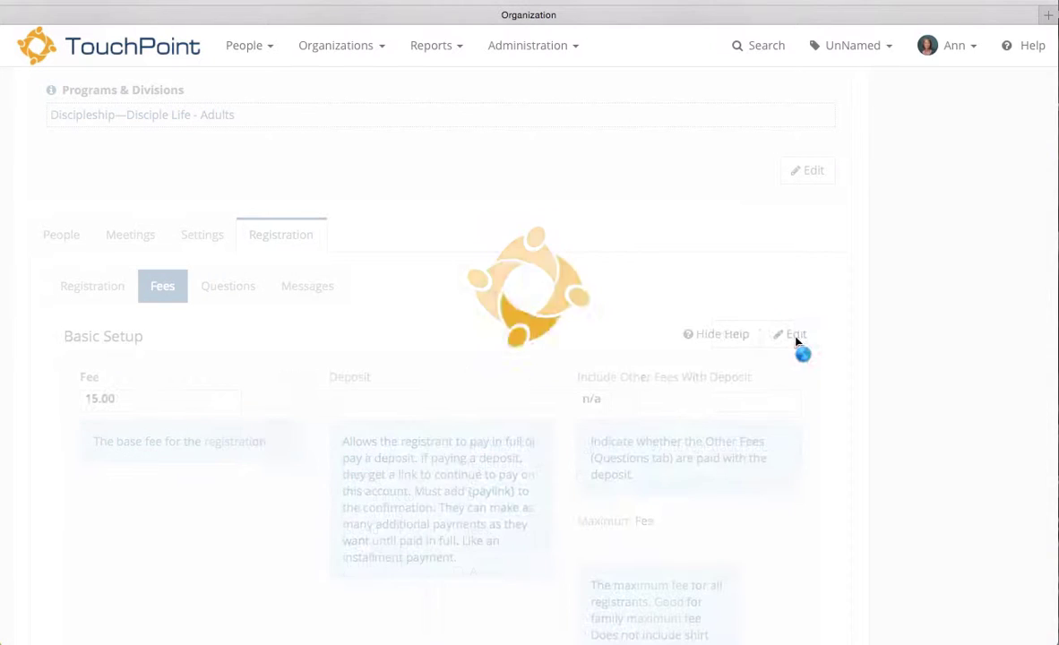
scroll(625, 439, down, 4)
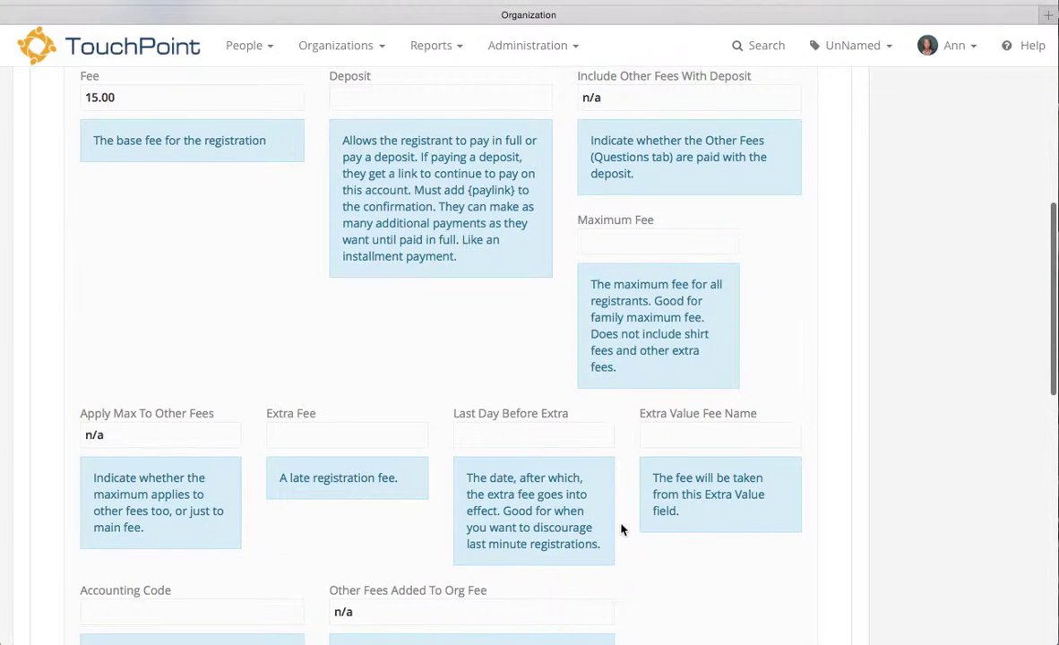
scroll(624, 529, down, 2)
scroll(622, 530, down, 1)
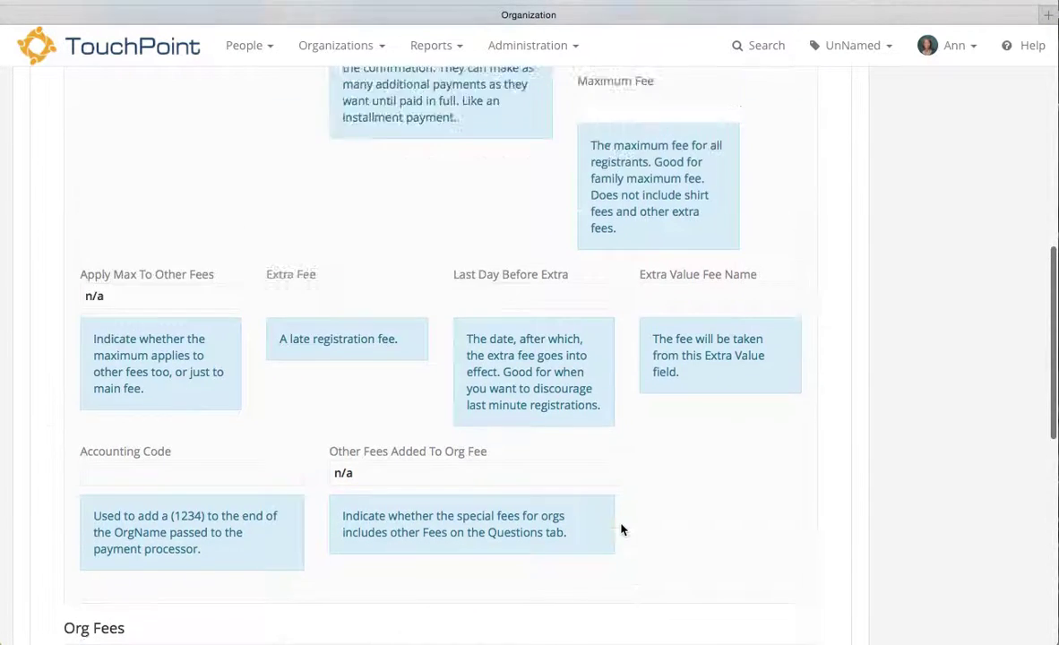
scroll(622, 530, up, 6)
scroll(622, 529, up, 3)
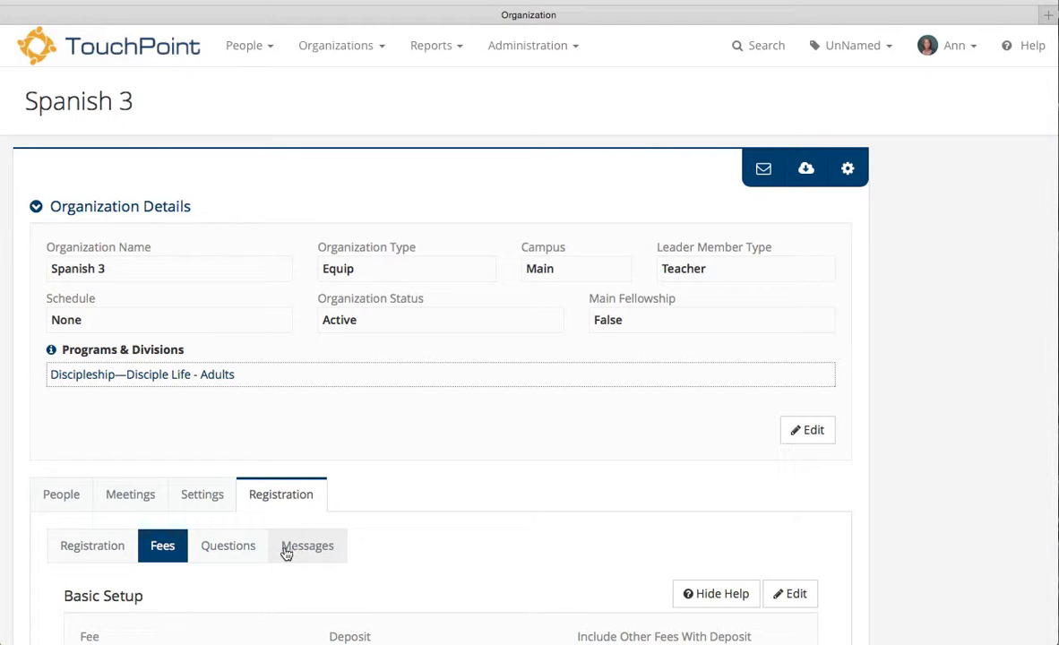
click(848, 169)
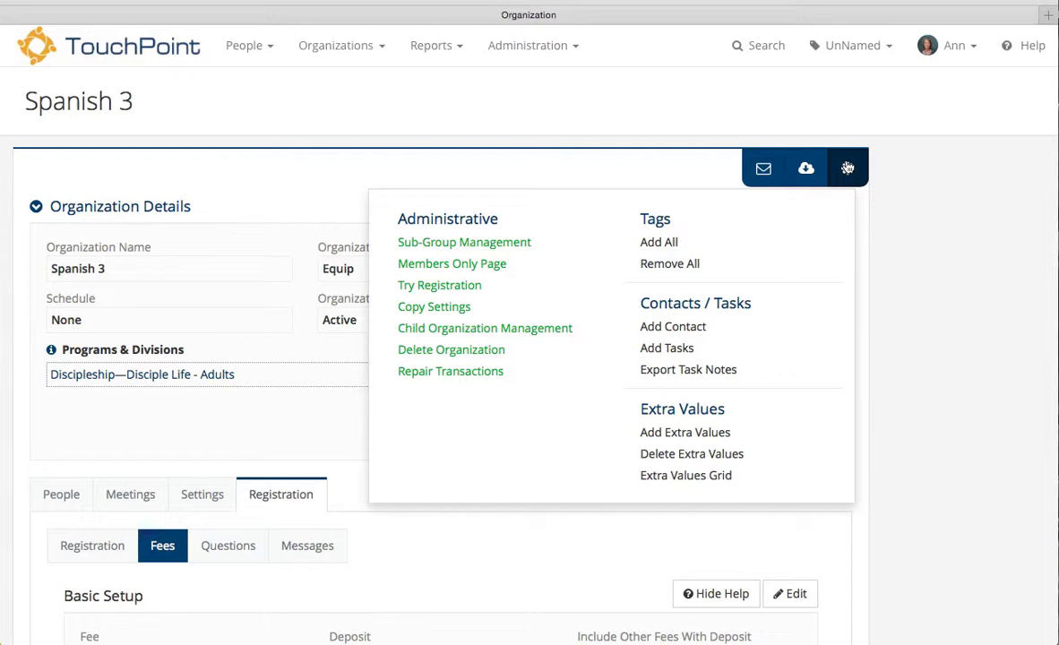
click(451, 285)
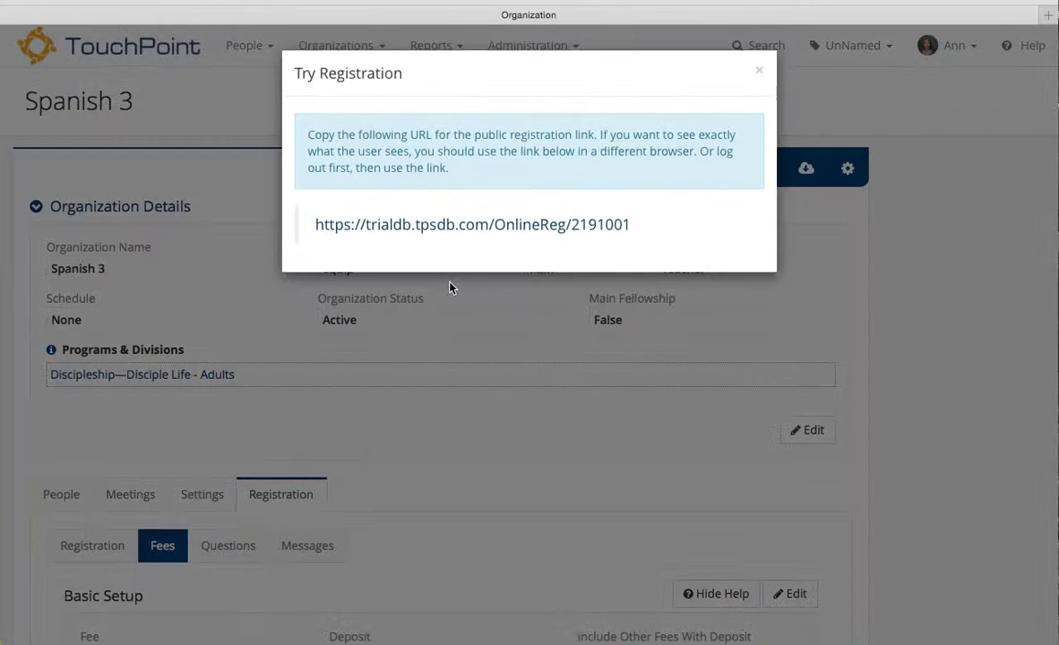
click(428, 225)
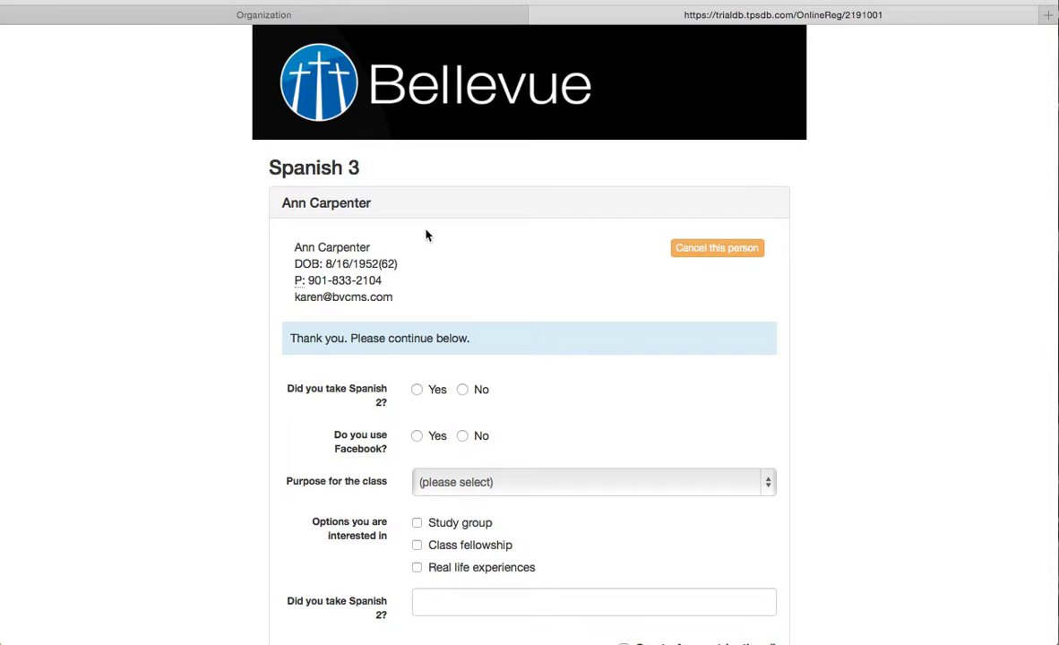
scroll(843, 405, down, 5)
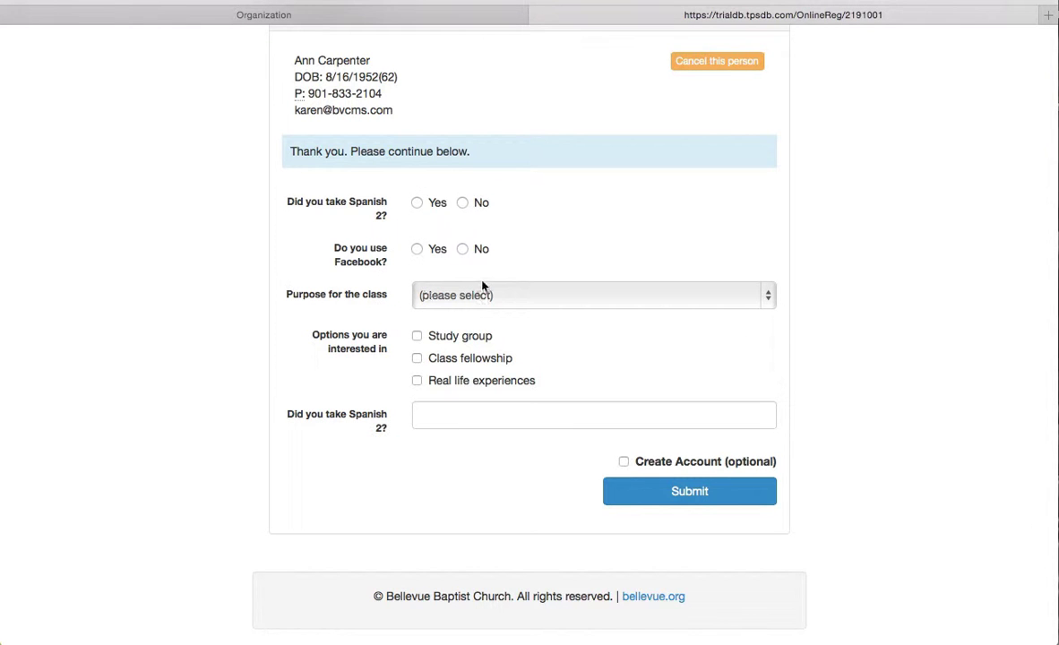
click(495, 305)
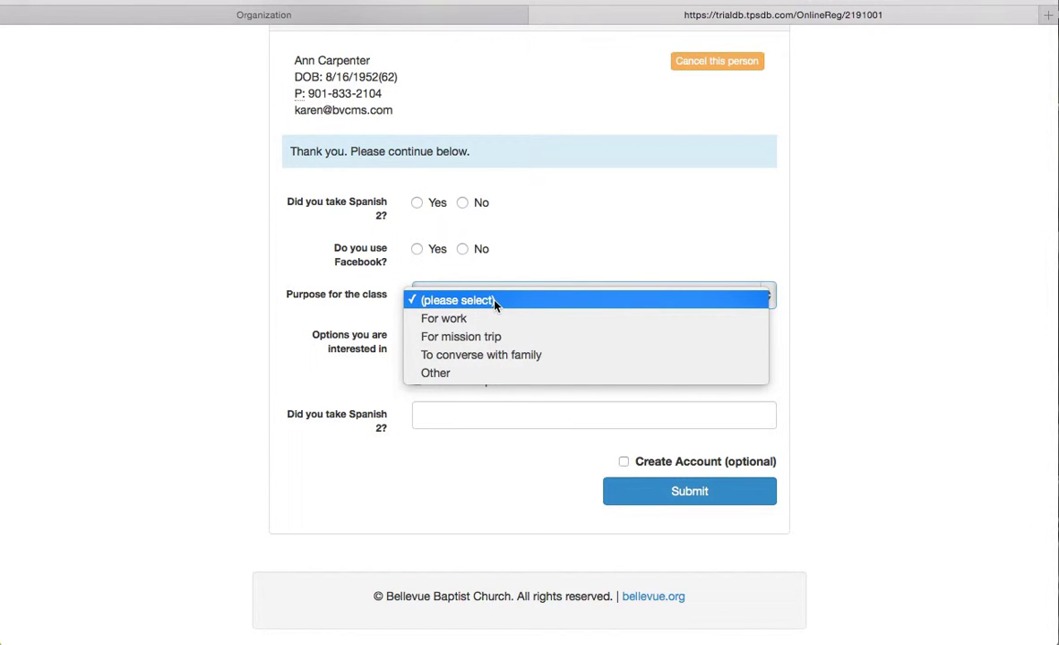
click(495, 302)
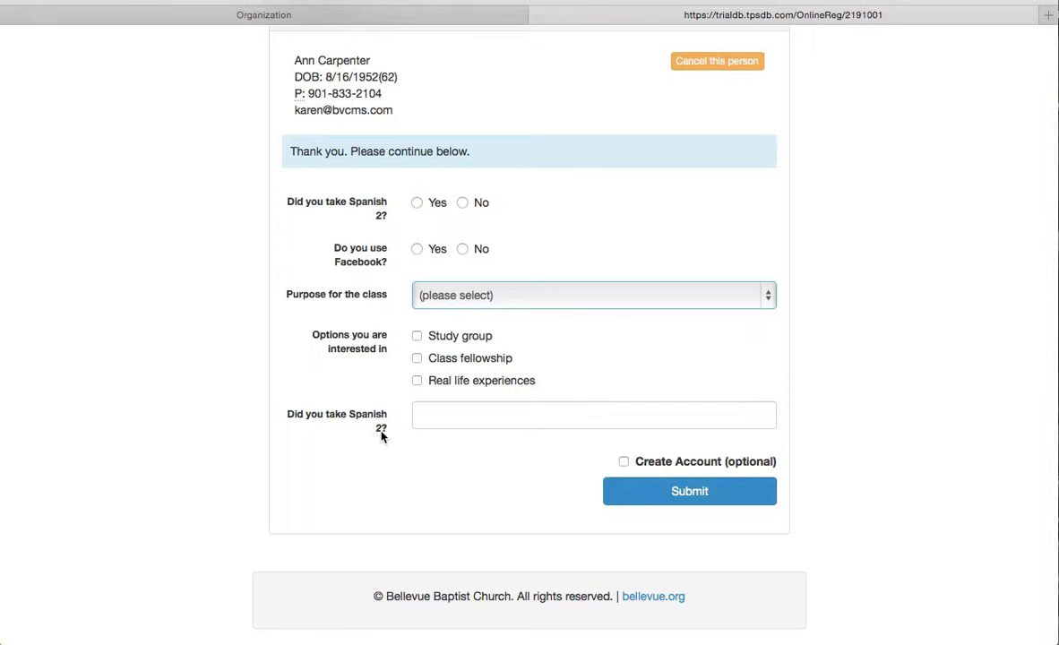
Step: Close the OnlineReg preview tab and dismiss the Try Registration link notice
click(541, 15)
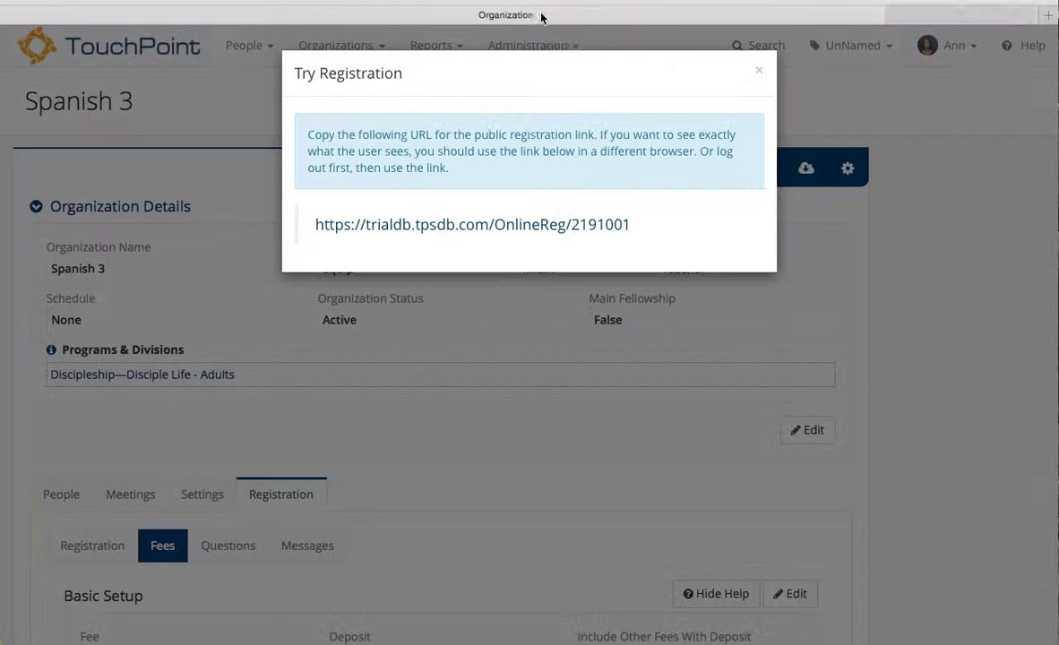
click(760, 72)
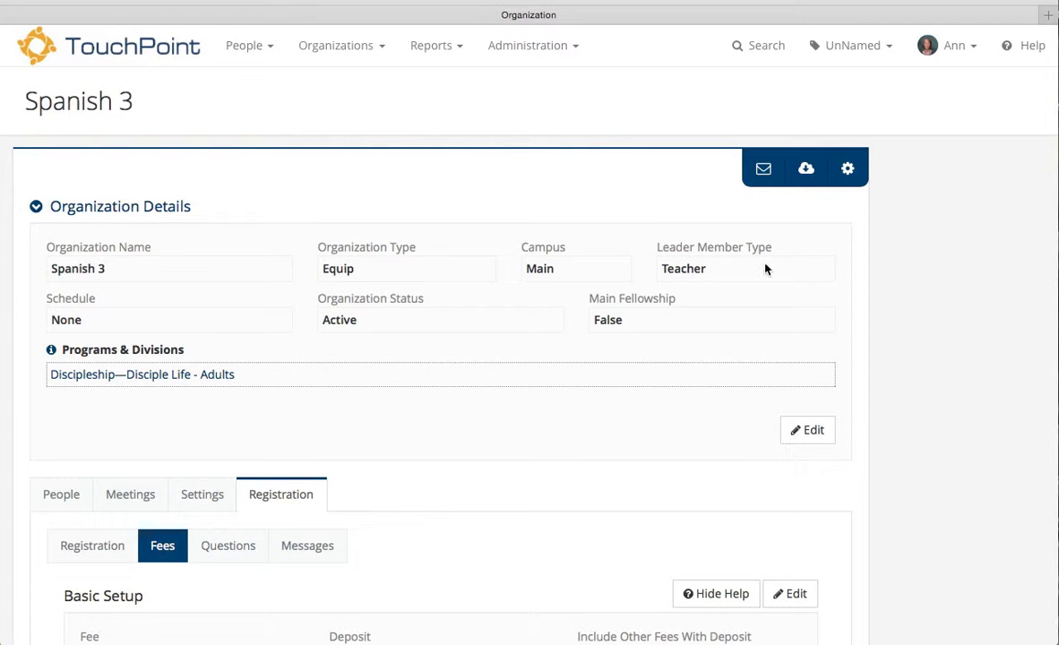
scroll(765, 269, down, 3)
Step: Open Registration > Questions in edit mode with the help text hidden
click(205, 430)
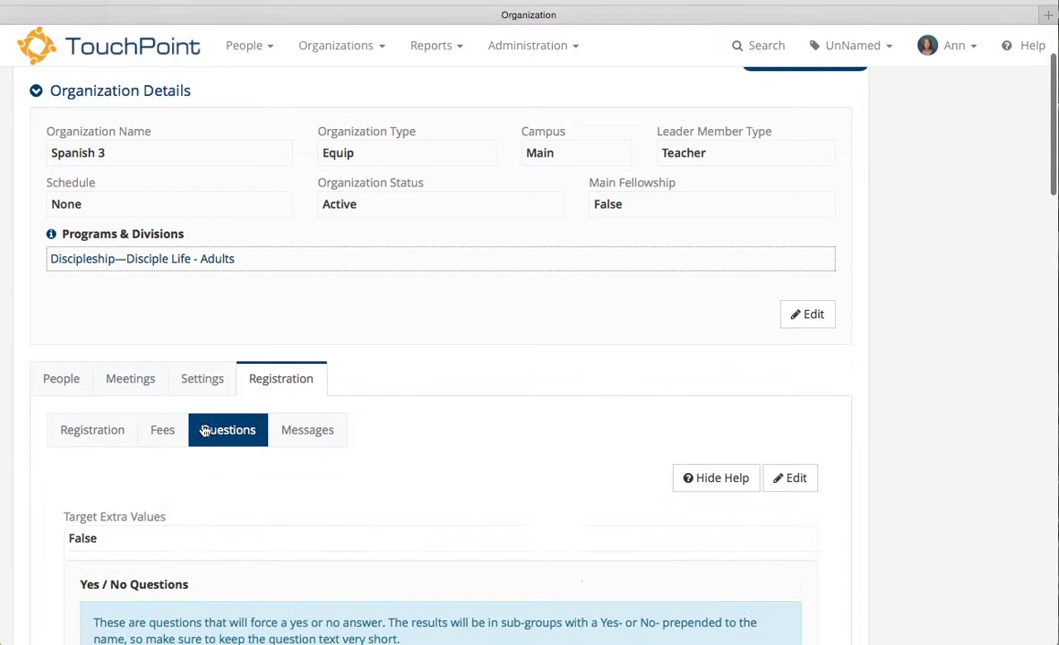
scroll(520, 422, down, 3)
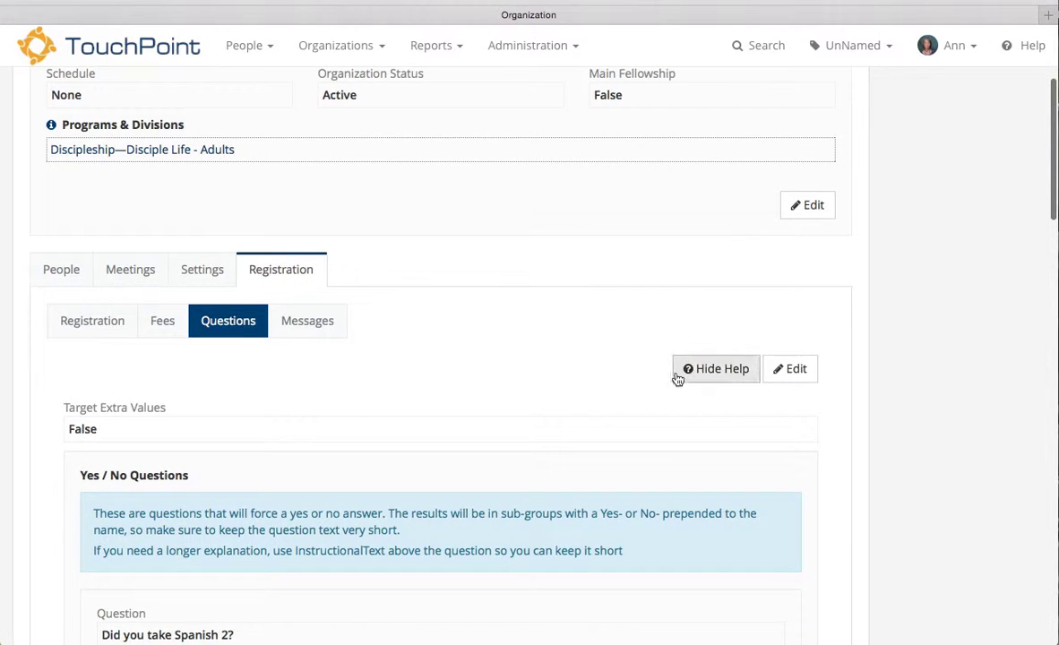
click(681, 377)
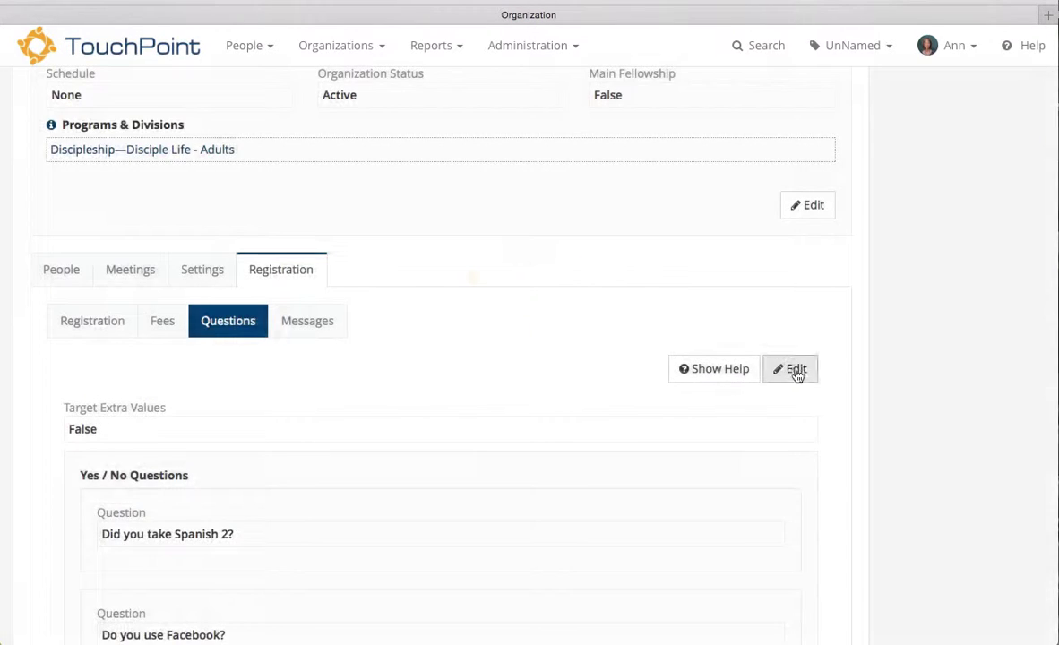
click(794, 371)
scroll(567, 481, down, 1)
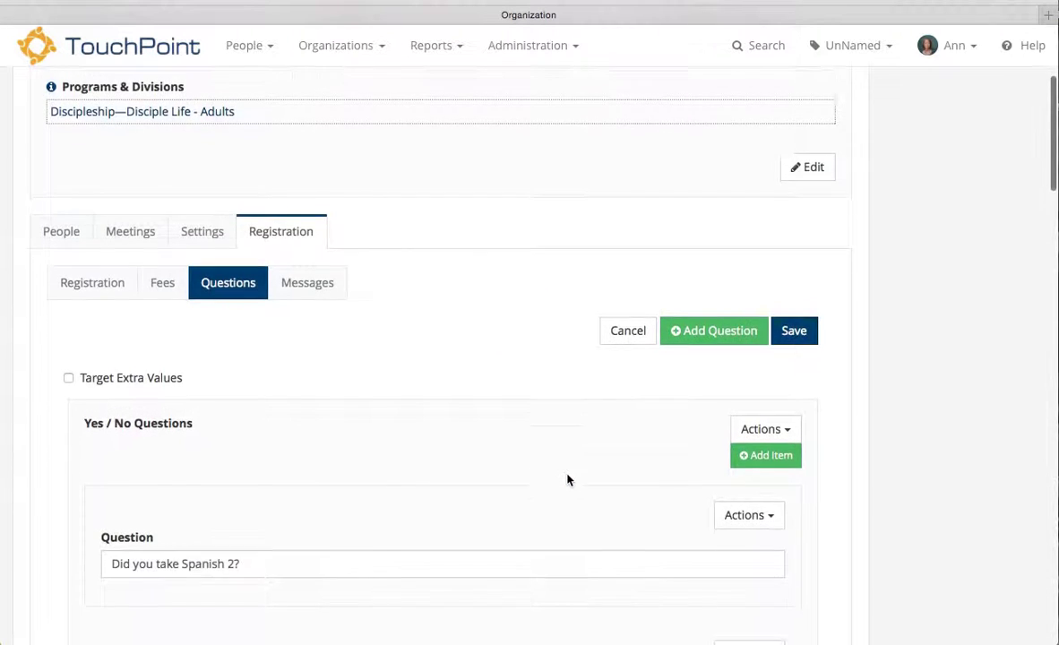
Step: Reword the Request label from 'Did you take…' to 'If you took Spanish 2, who was your teacher?'
scroll(567, 480, down, 4)
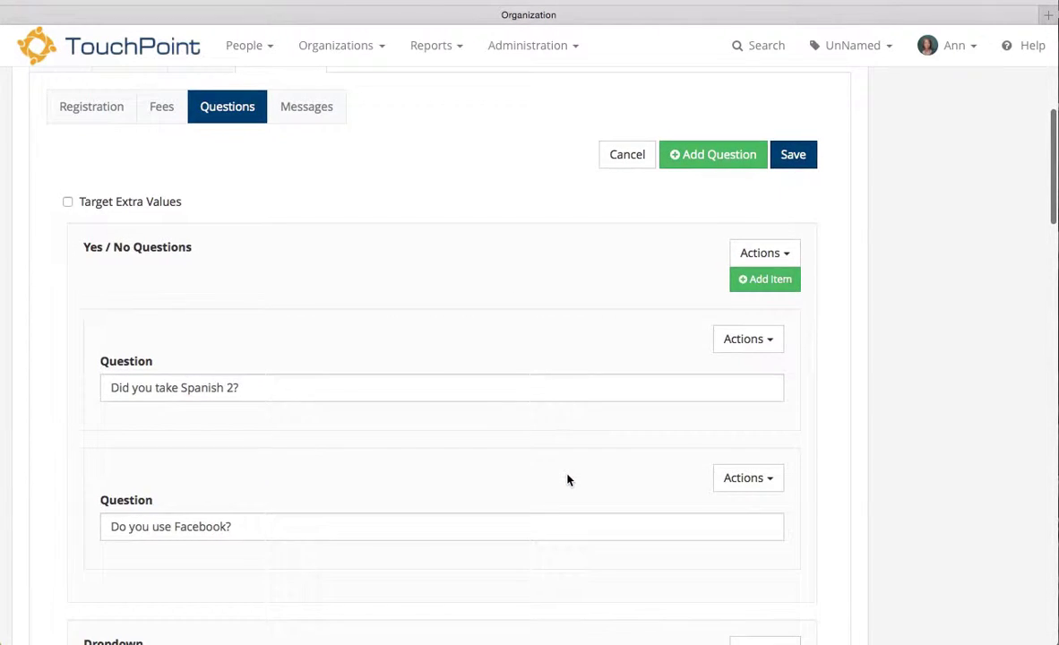
scroll(568, 480, down, 20)
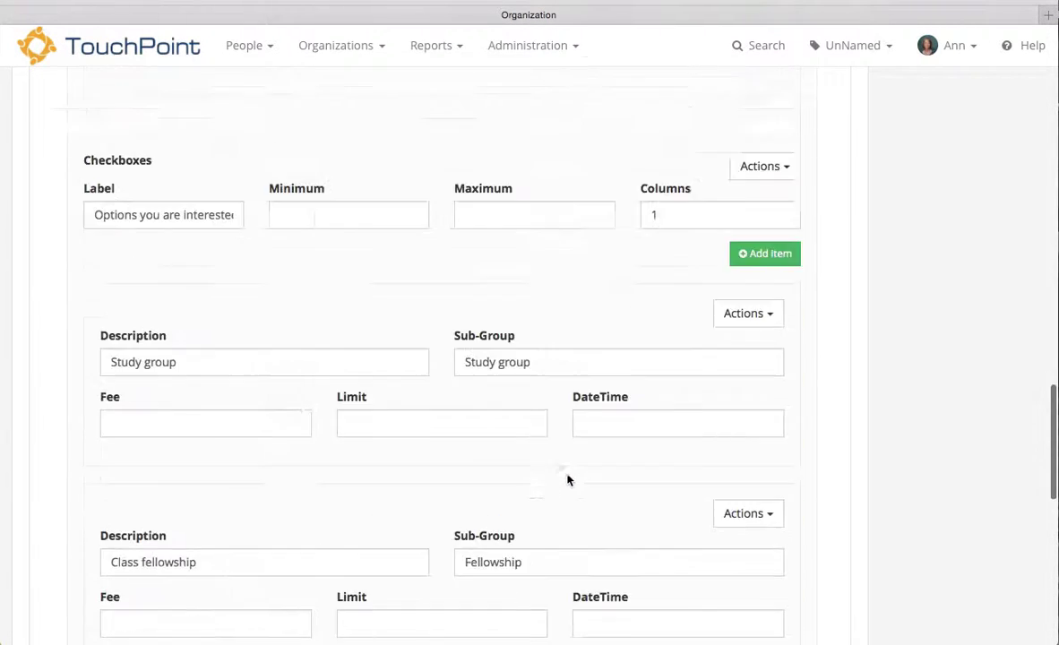
scroll(567, 480, down, 12)
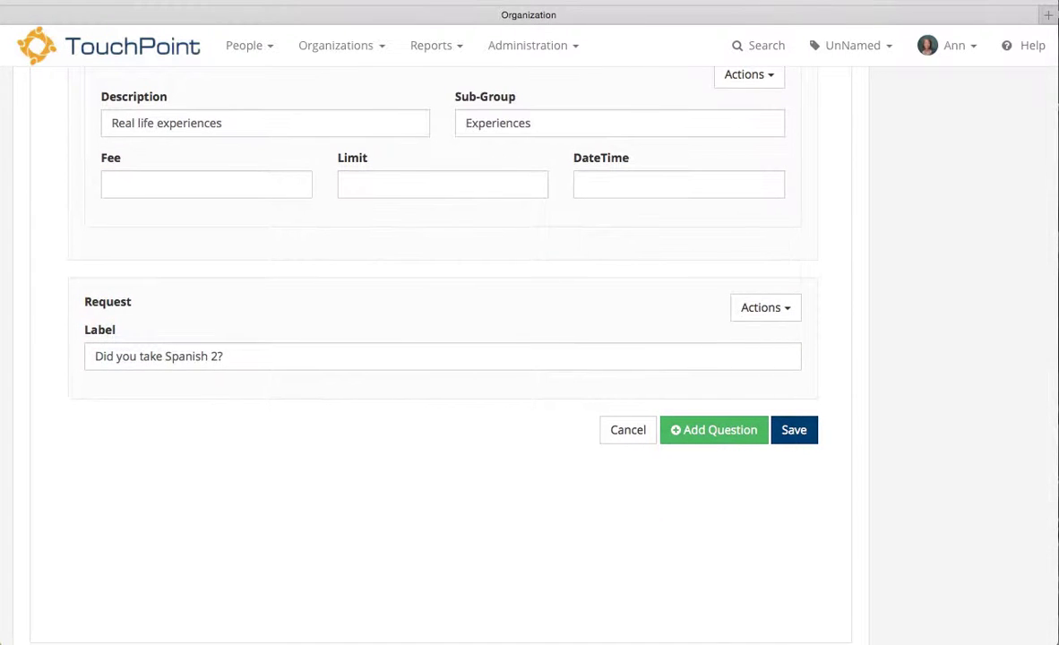
drag(94, 355, 163, 355)
text(If you took)
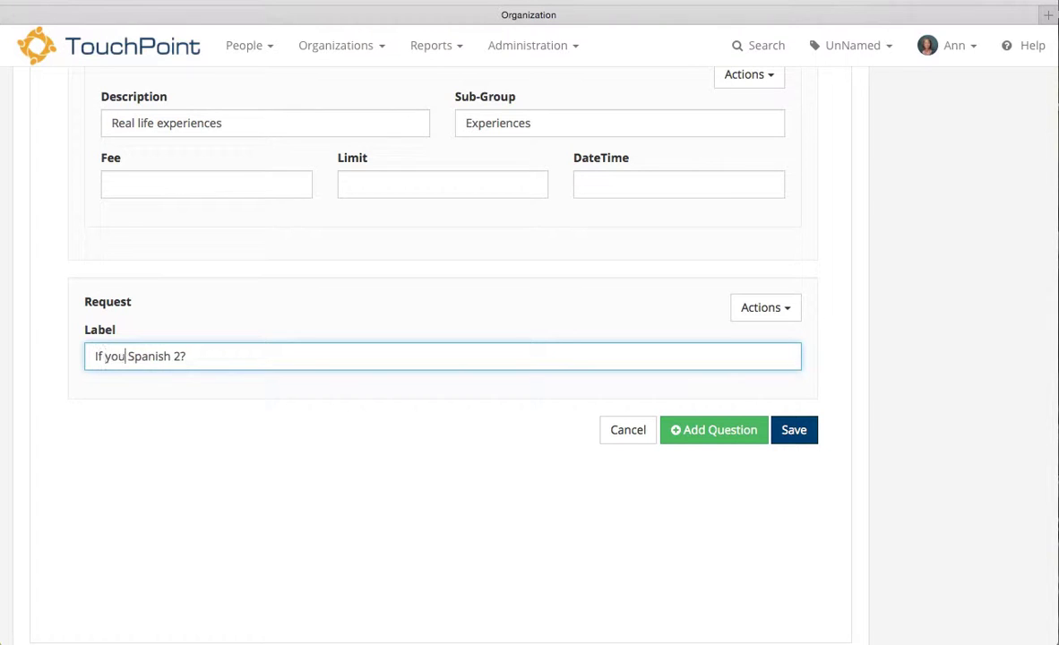
click(241, 356)
key(BackSpace)
text(, who was your)
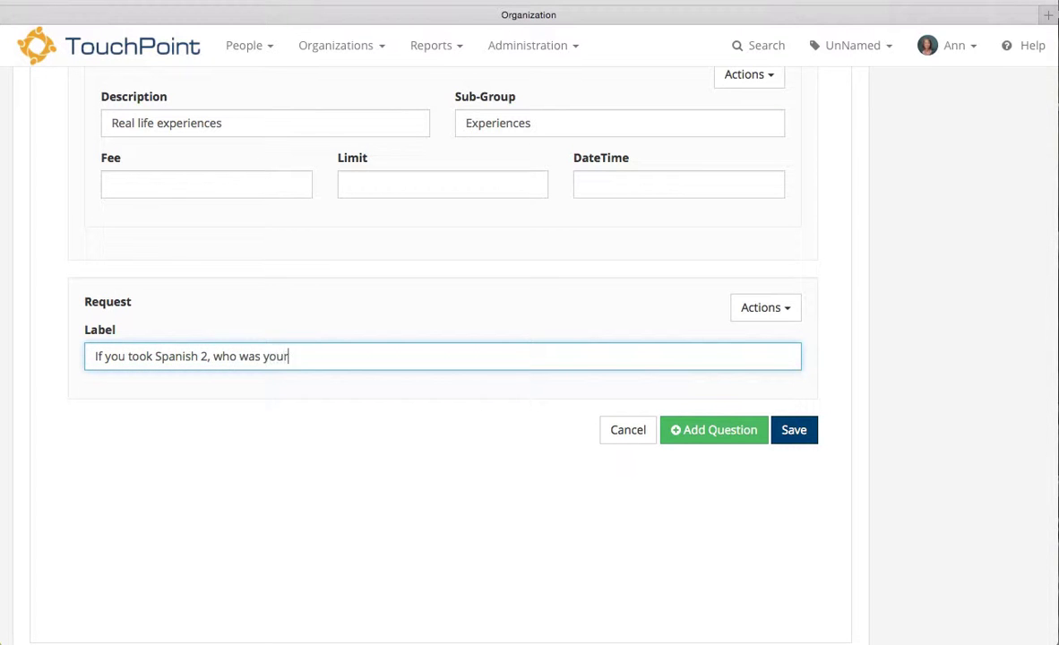
text( teacher?)
scroll(599, 365, up, 5)
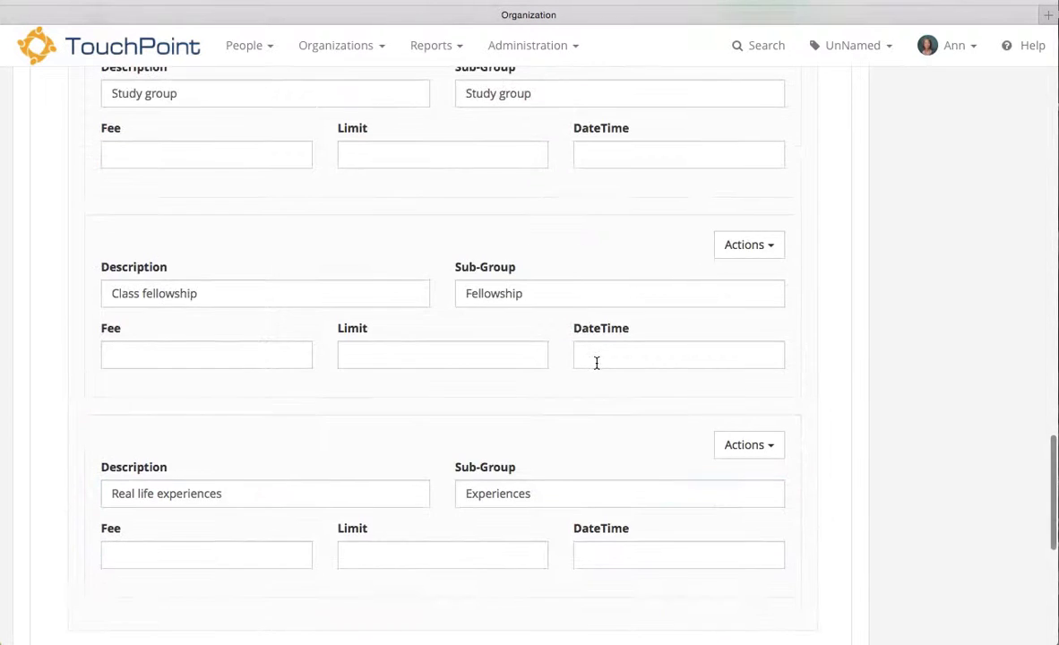
scroll(597, 363, down, 5)
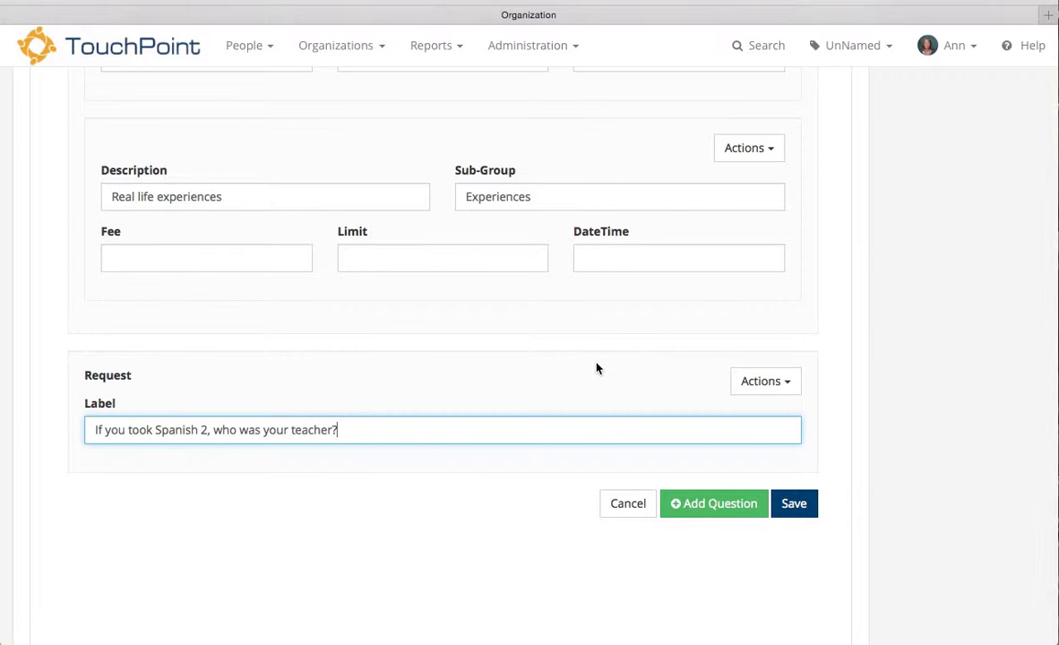
Step: Move the reworded teacher request question to the top of the list
click(785, 384)
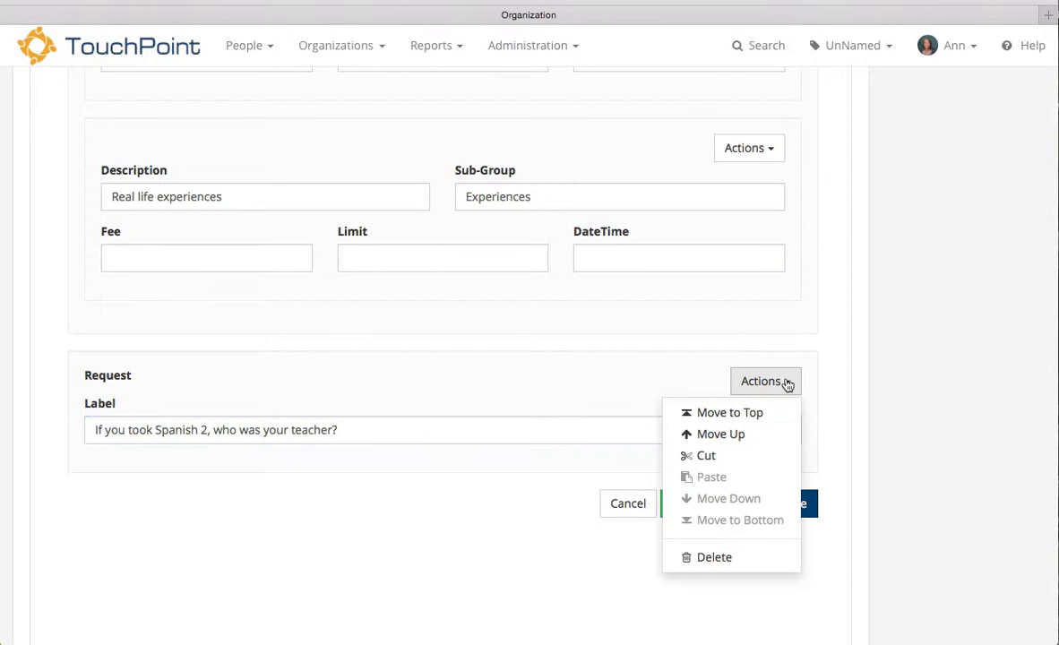
click(730, 413)
scroll(737, 419, up, 10)
scroll(737, 419, up, 10)
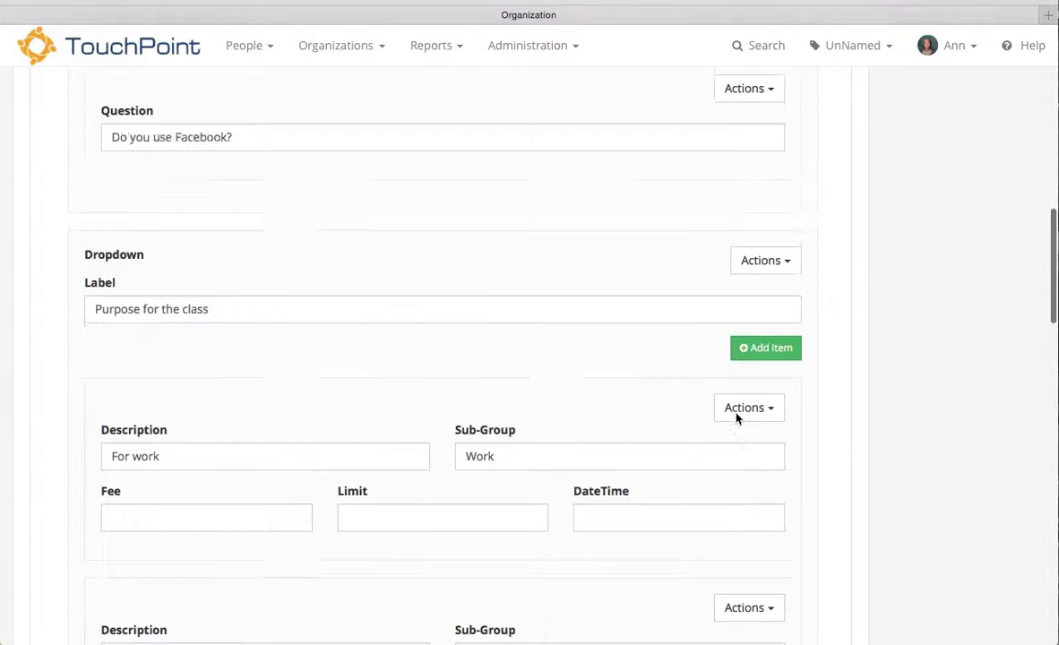
scroll(736, 419, up, 10)
scroll(736, 418, down, 3)
scroll(737, 419, down, 3)
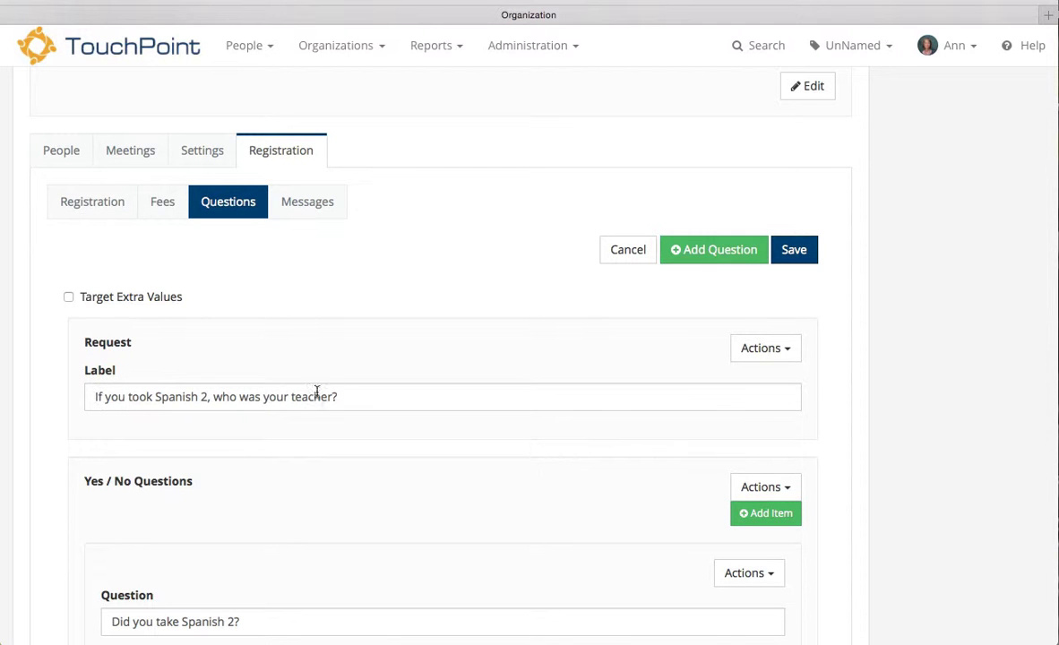
scroll(372, 397, down, 2)
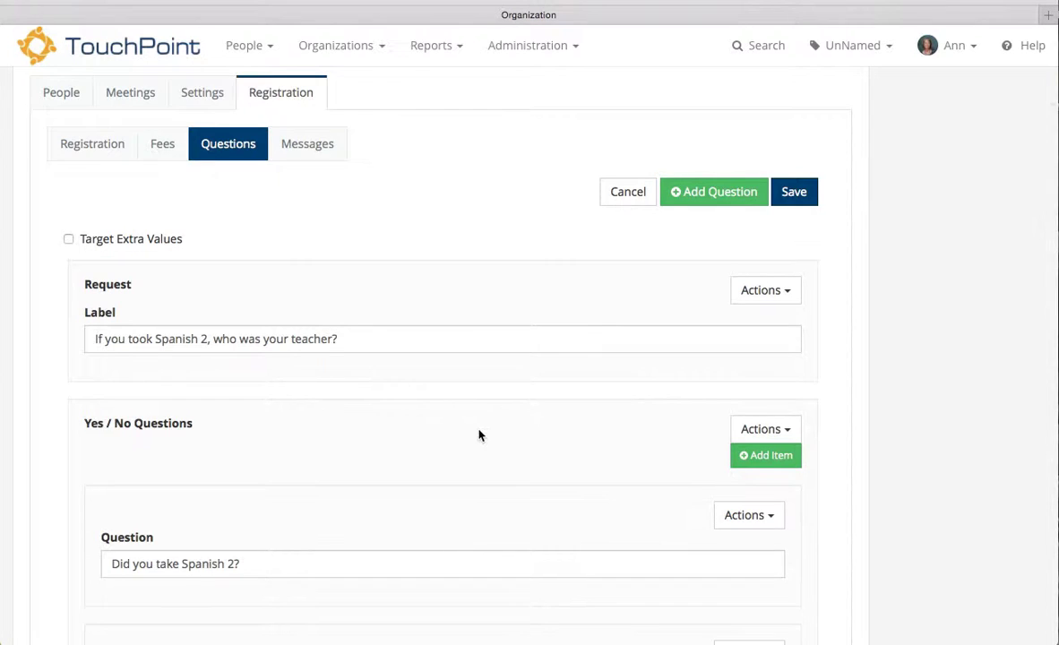
scroll(479, 433, down, 3)
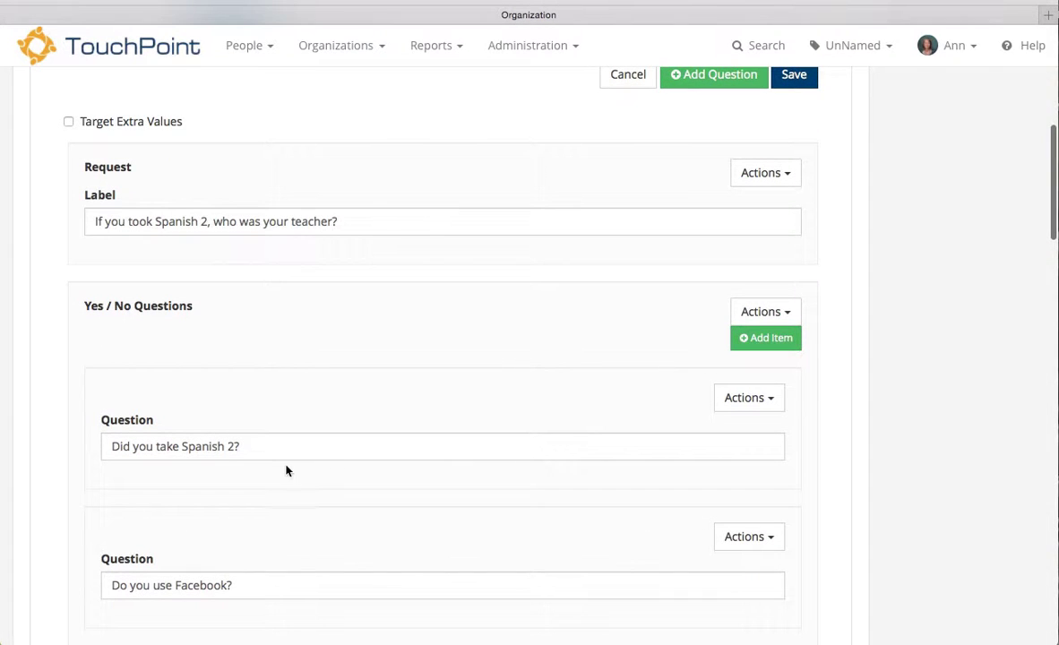
Step: Move the Yes/No questions above the teacher request and the Facebook question above Spanish 2
click(786, 307)
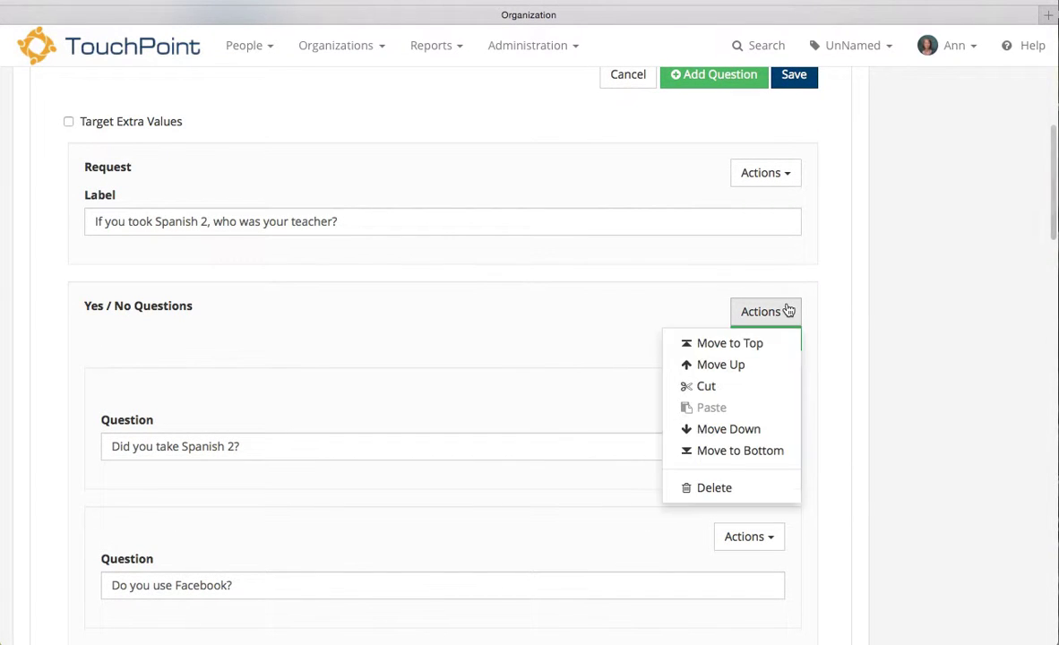
click(735, 370)
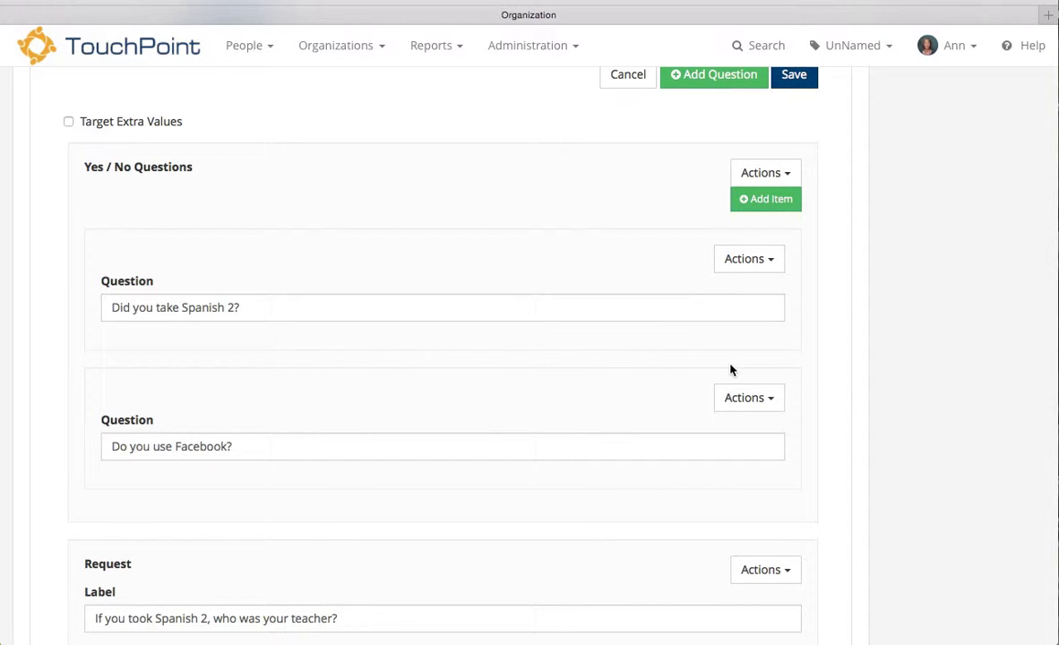
click(767, 400)
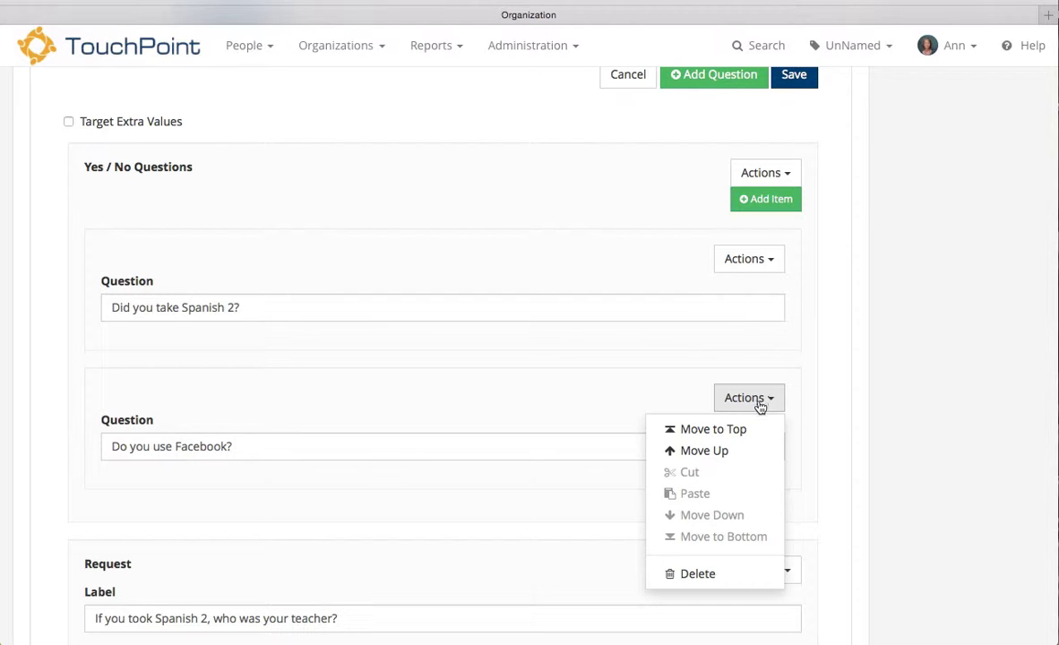
click(709, 450)
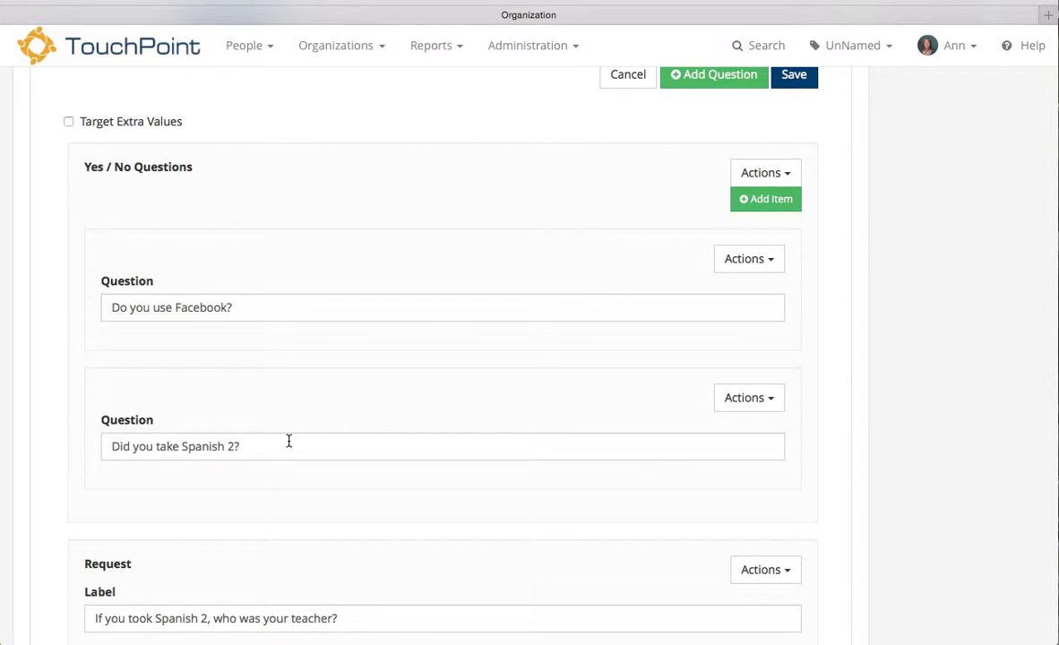
Step: Leave the purpose dropdown in place and scroll to the bottom of the form
scroll(314, 380, down, 5)
scroll(314, 379, down, 1)
click(782, 359)
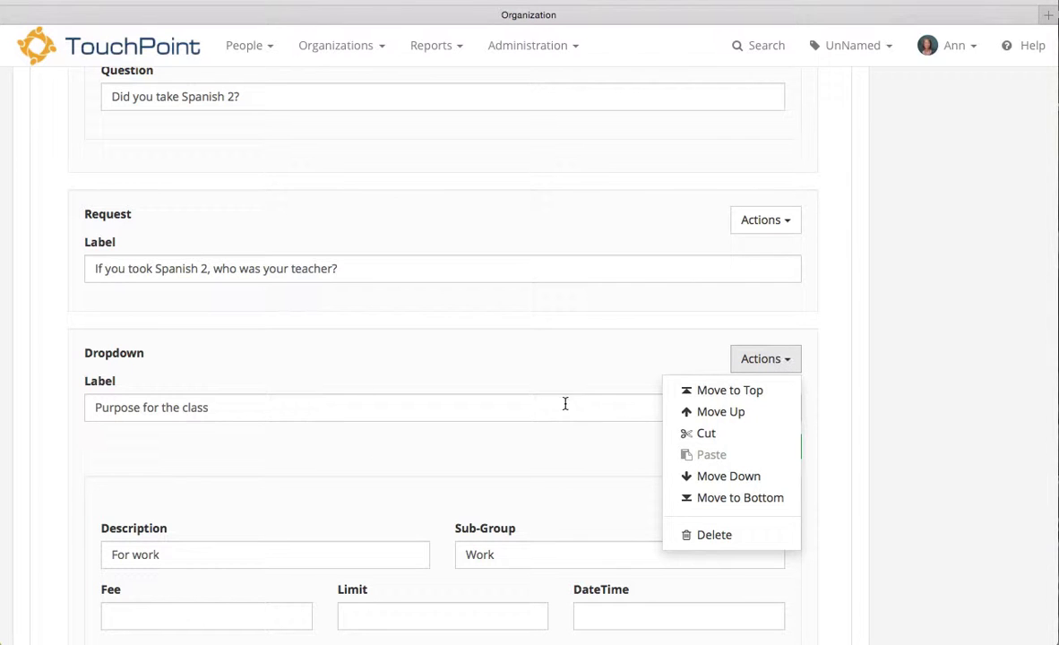
scroll(452, 432, down, 1)
click(453, 433)
scroll(451, 433, down, 10)
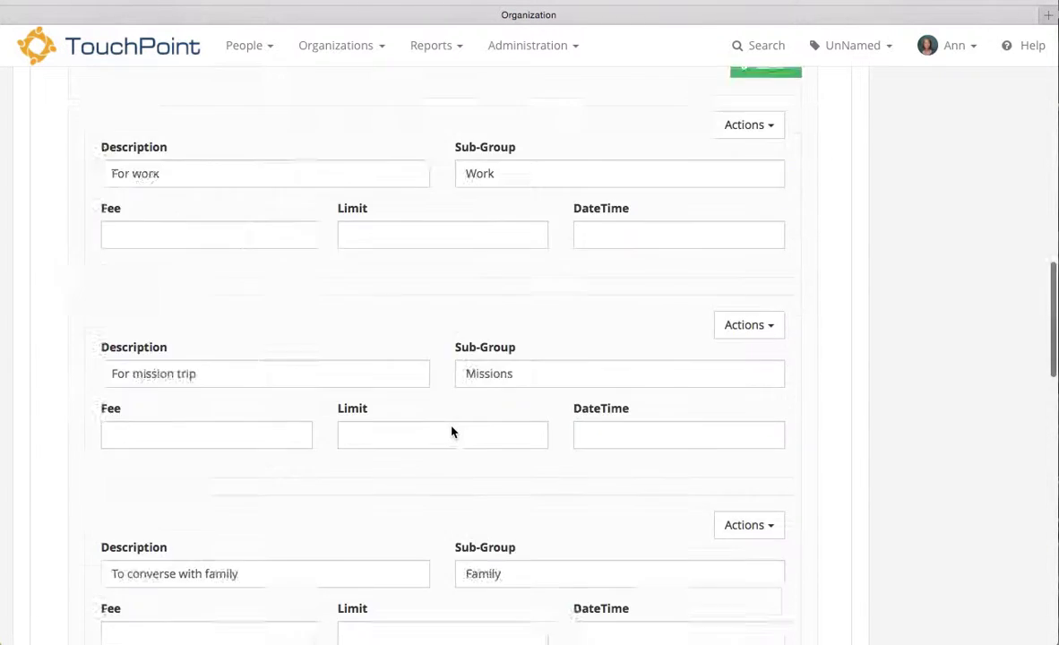
scroll(452, 433, down, 8)
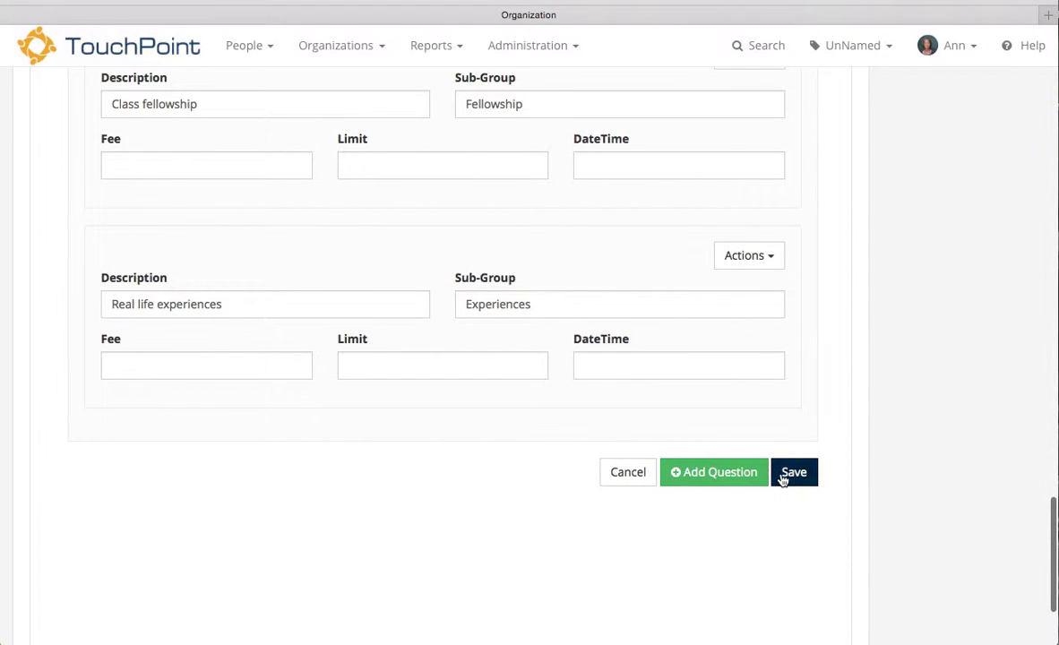
Step: Save the Spanish 3 registration question changes
click(784, 475)
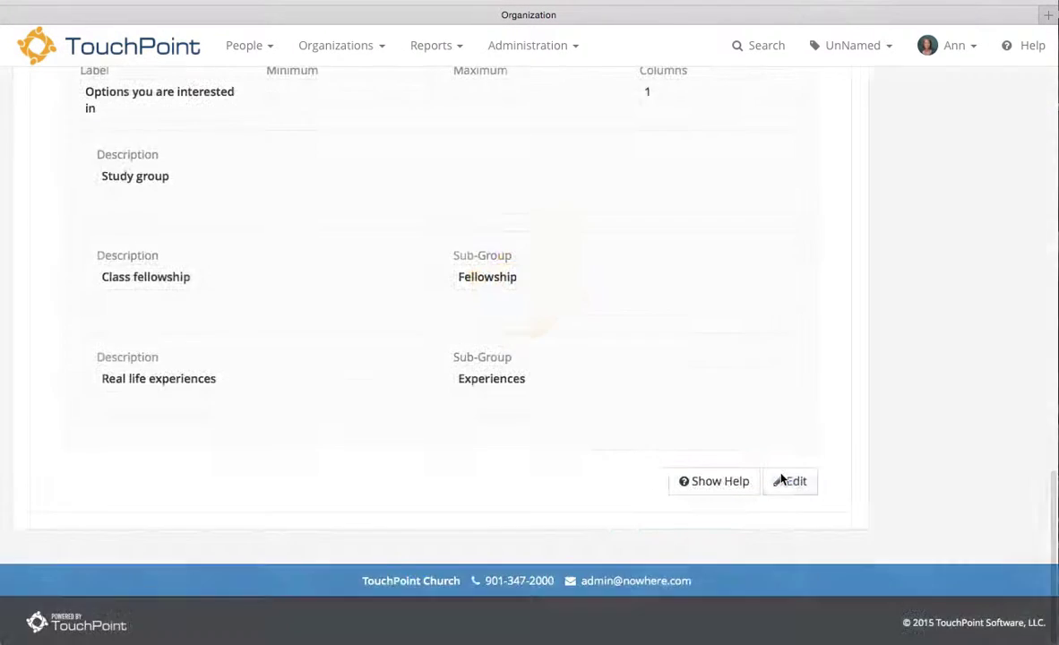
scroll(650, 281, up, 15)
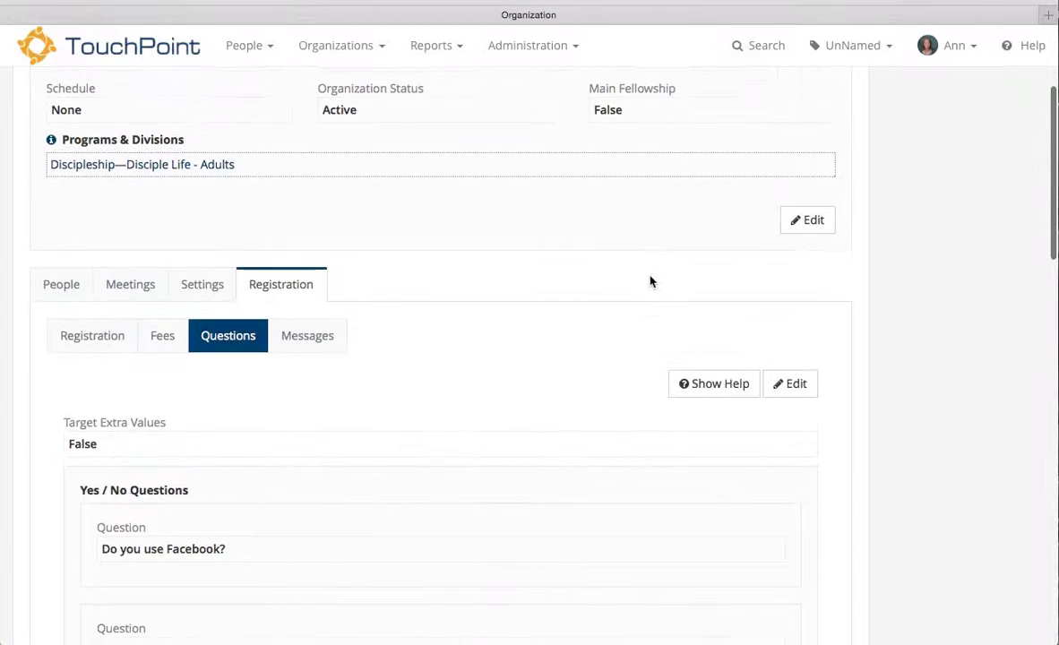
scroll(651, 282, up, 2)
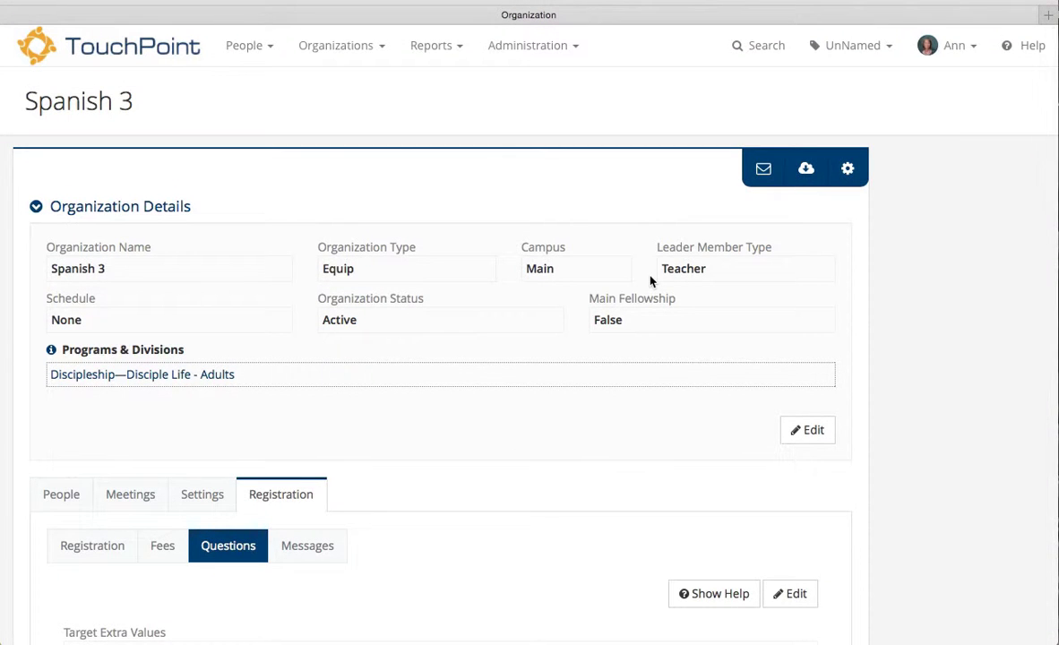
Step: Show the Messages sub-tab with subject 'Your registration for Spanish 3 is complete'
click(303, 546)
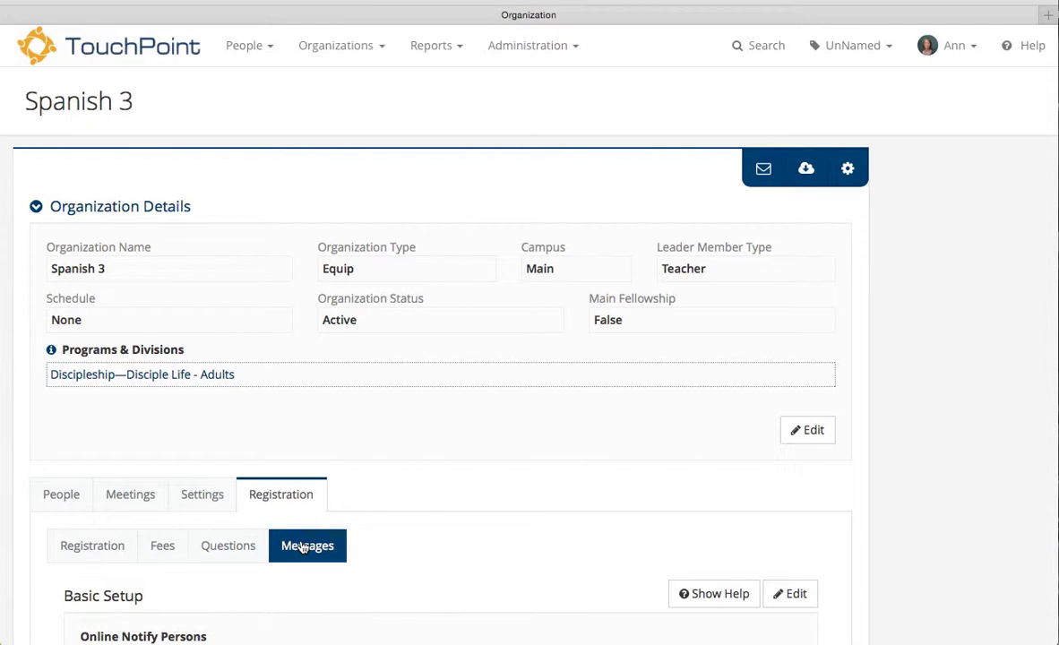
scroll(490, 521, down, 3)
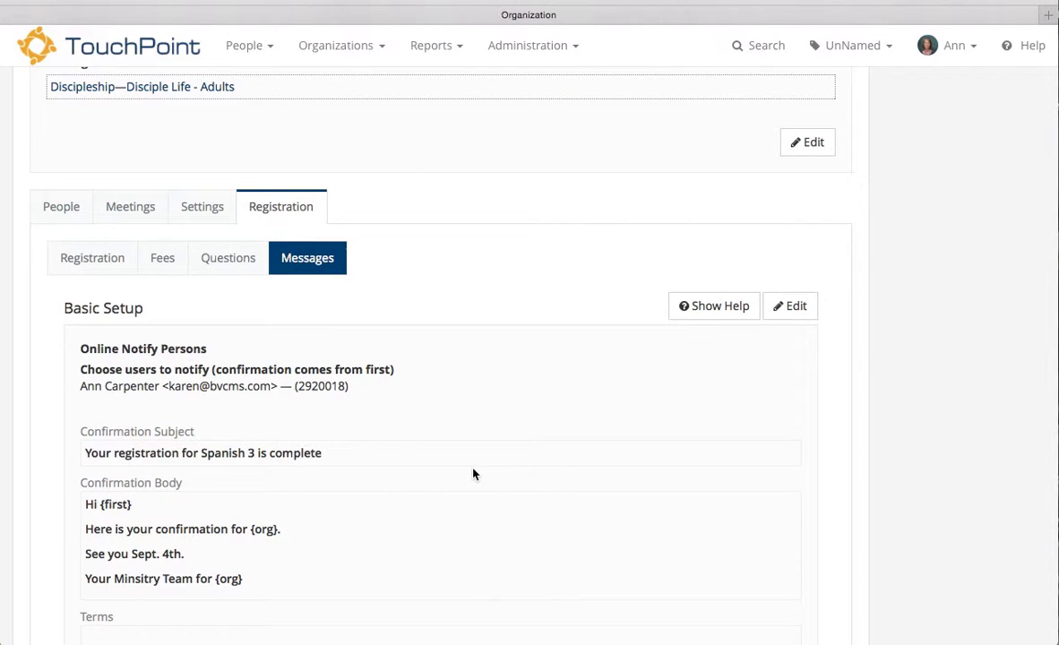
scroll(489, 322, down, 1)
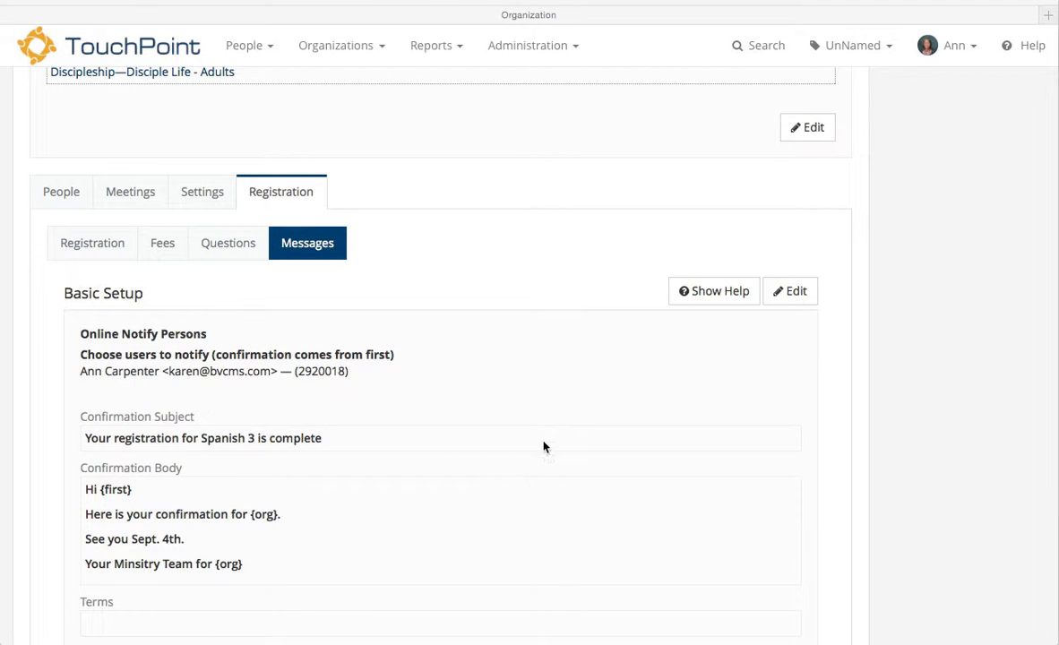
scroll(578, 414, up, 2)
scroll(579, 414, down, 2)
Step: Make Basic Setup editable and open the Confirmation Body in the Edit Description dialog
click(792, 273)
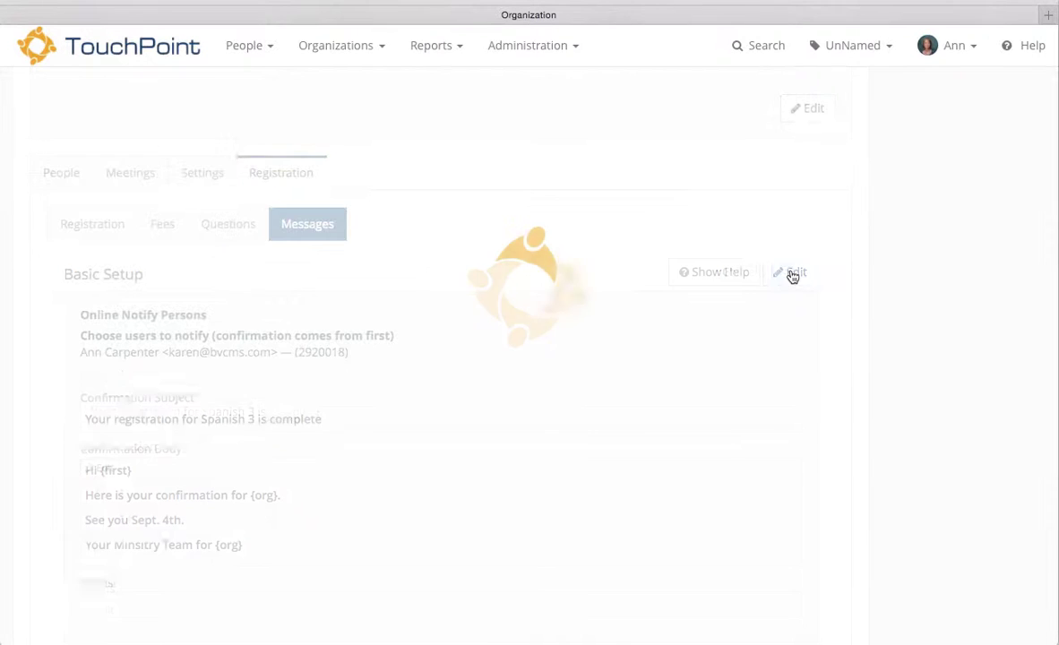
scroll(519, 404, down, 3)
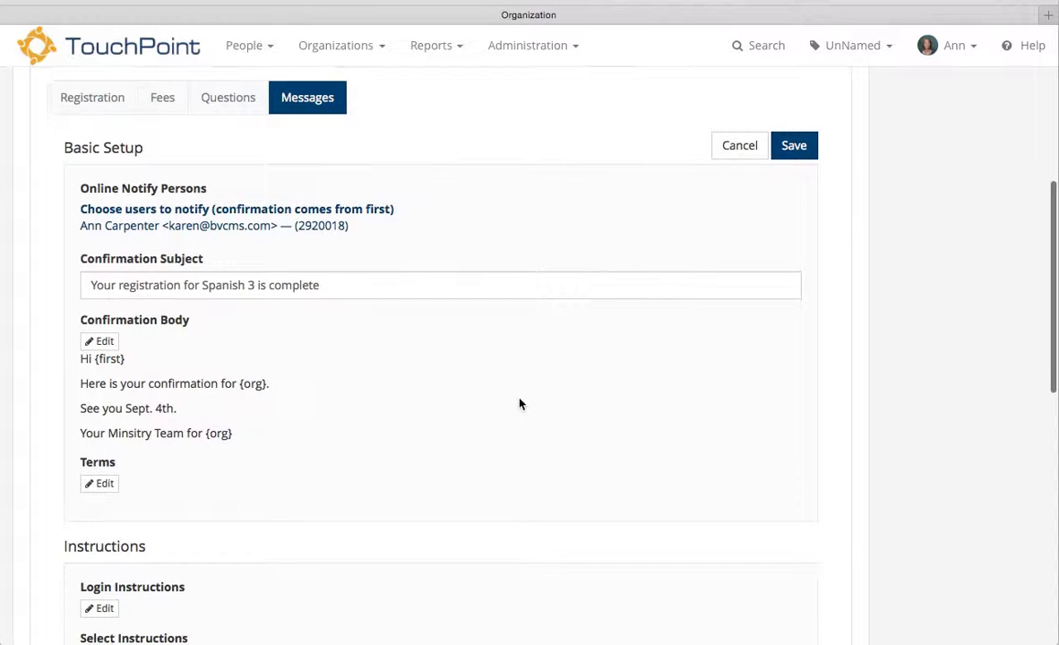
click(101, 324)
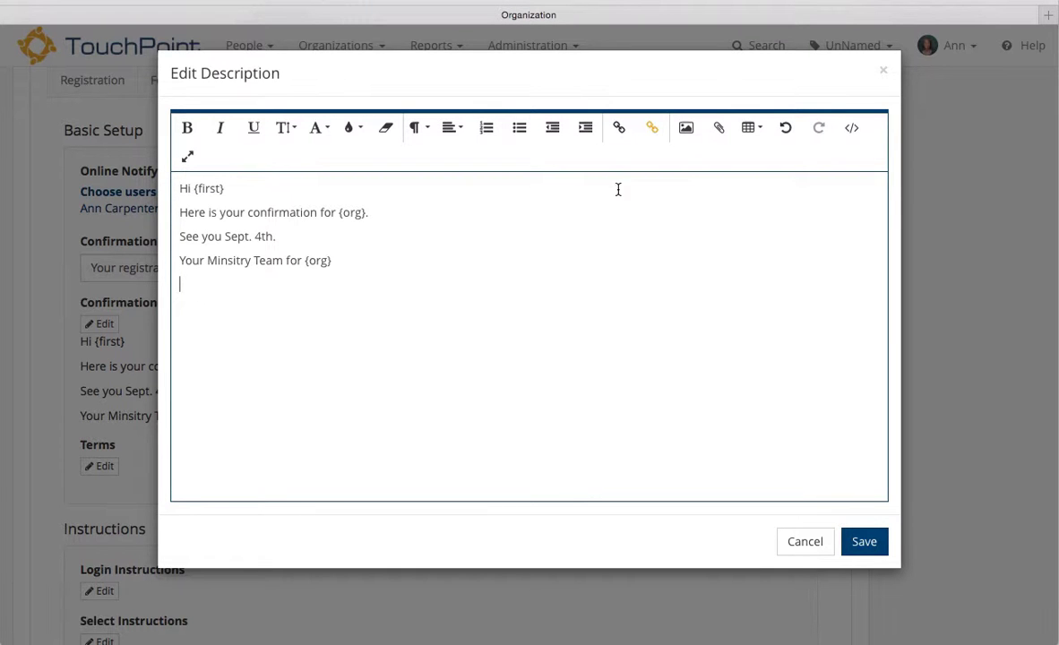
click(688, 132)
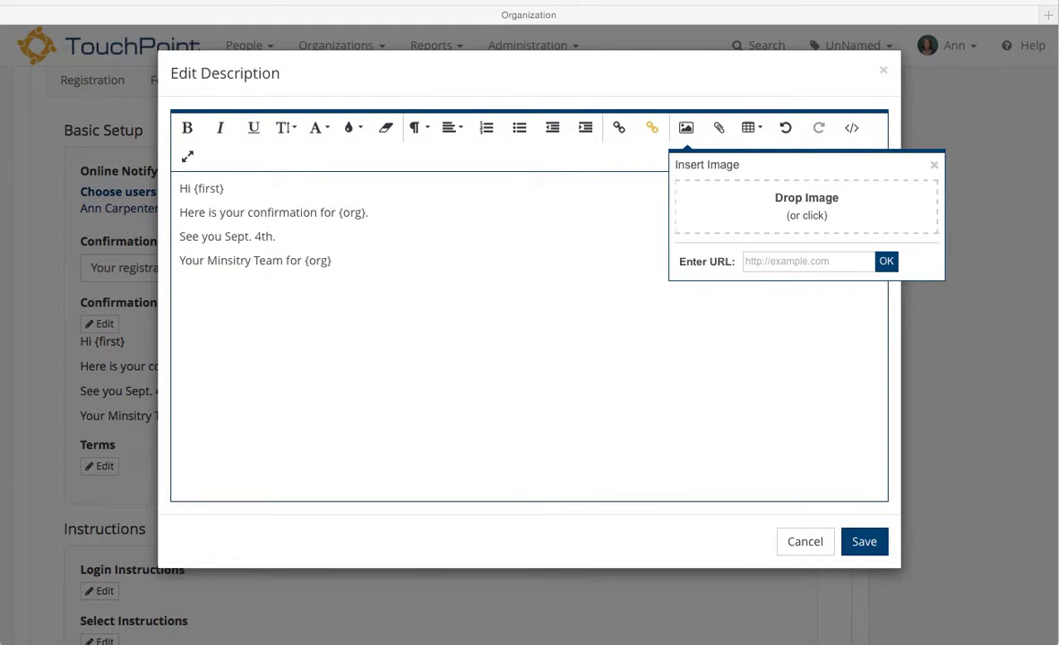
drag(1056, 300, 787, 199)
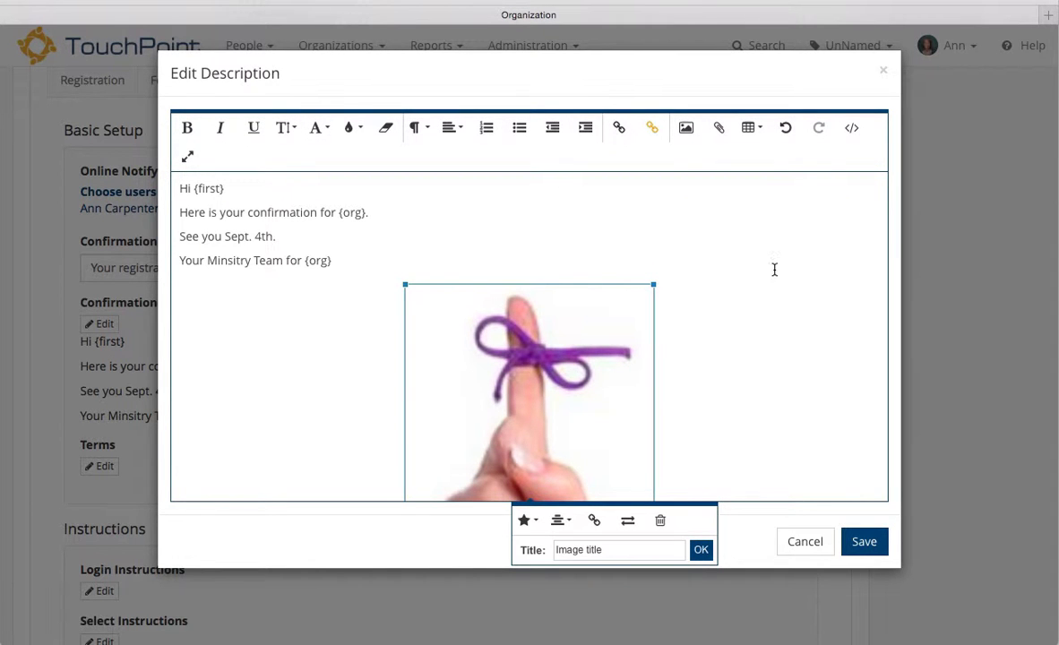
click(567, 523)
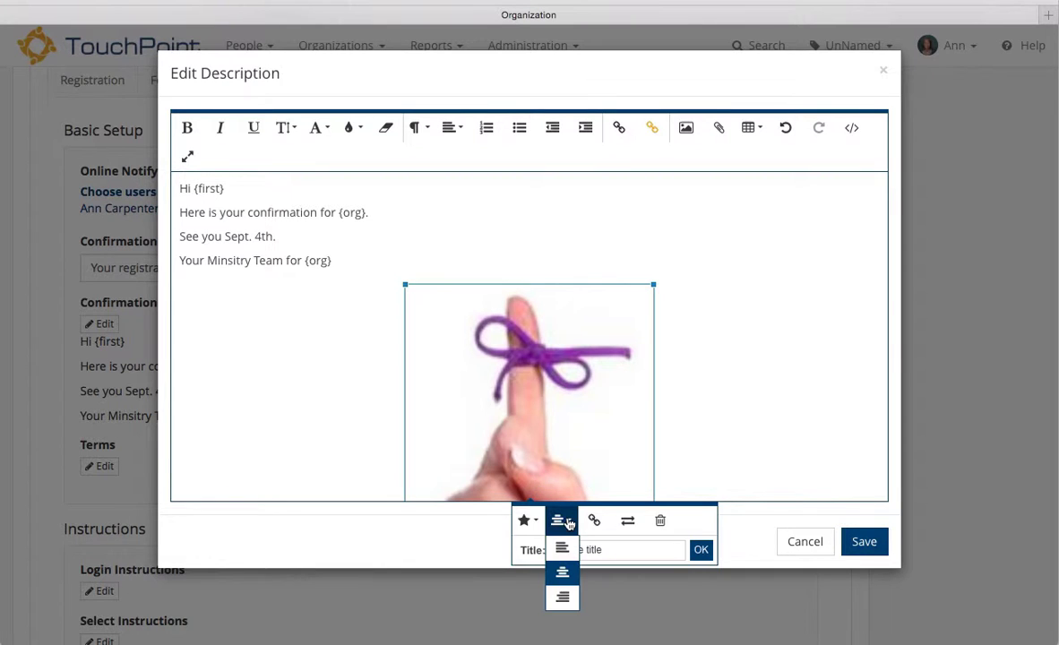
click(563, 549)
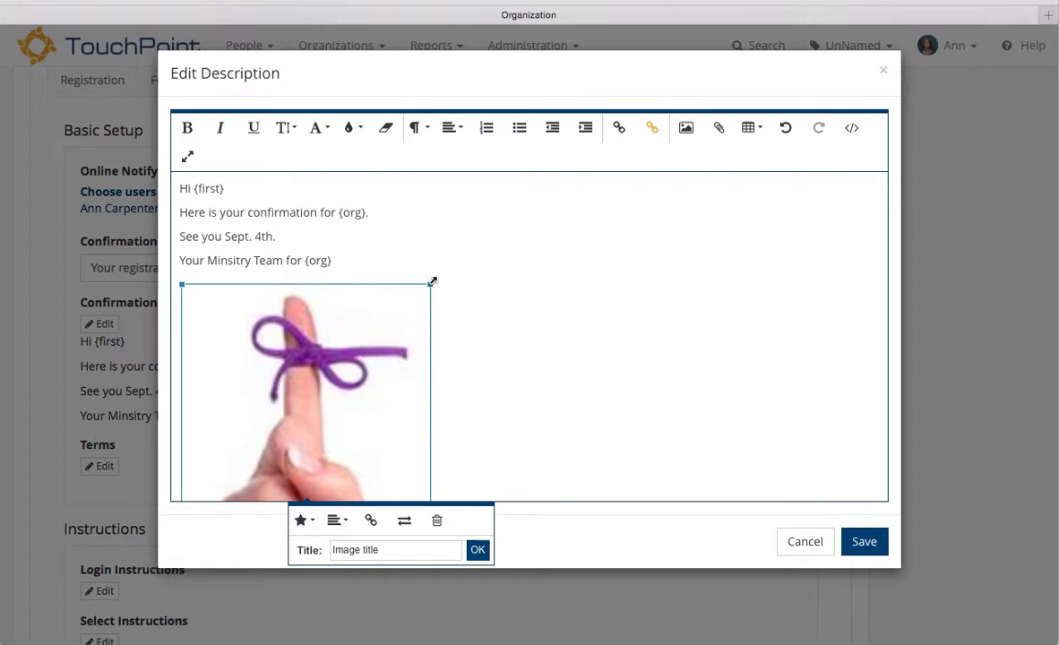
drag(430, 281, 248, 383)
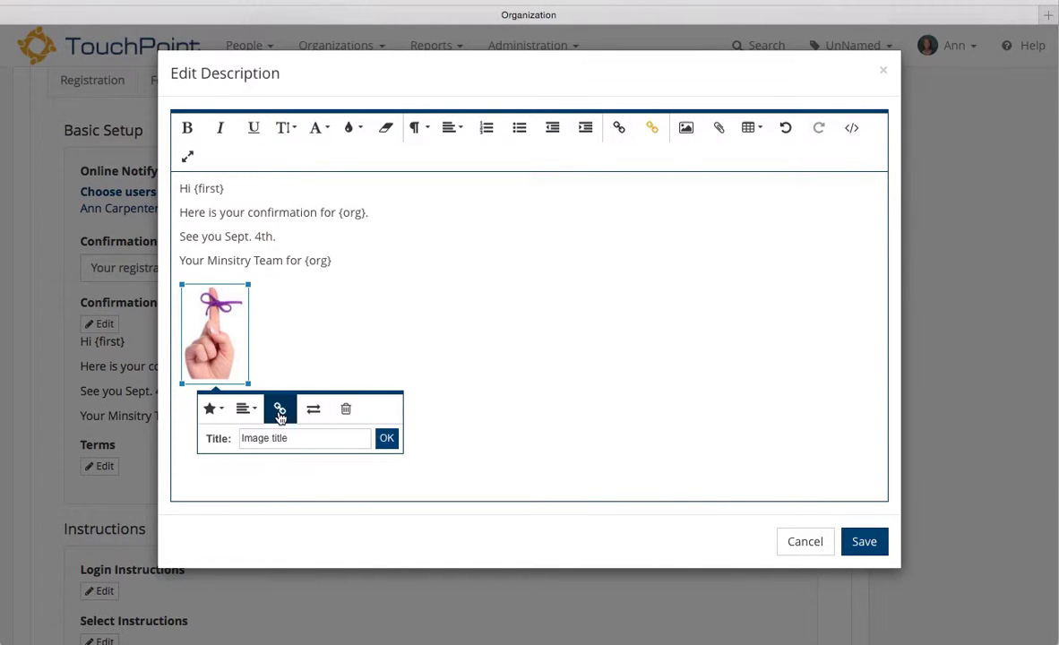
click(345, 410)
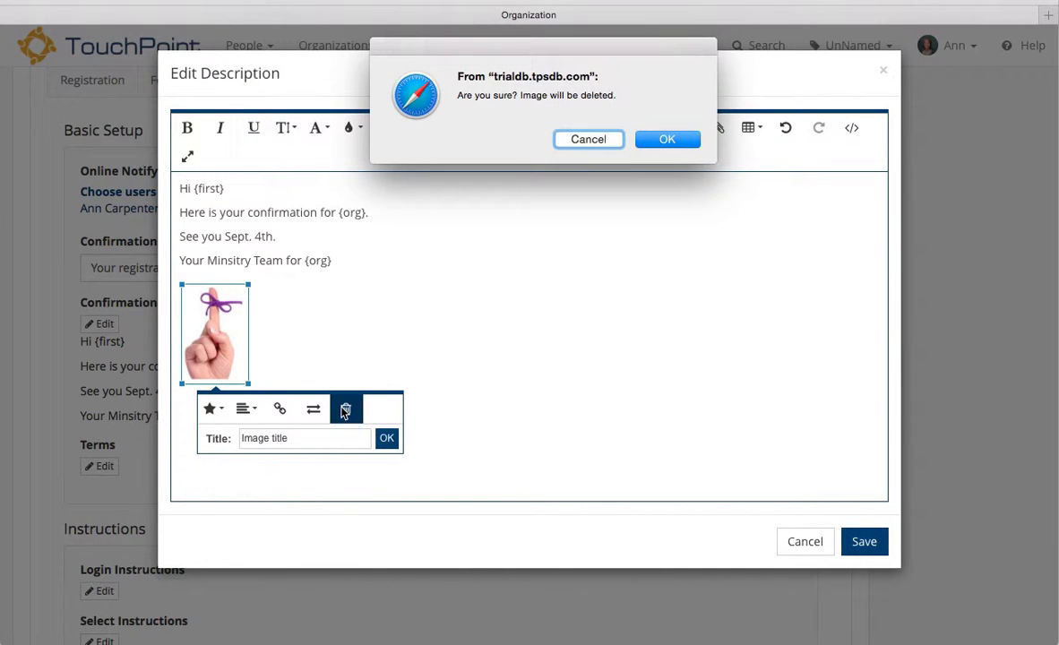
click(665, 141)
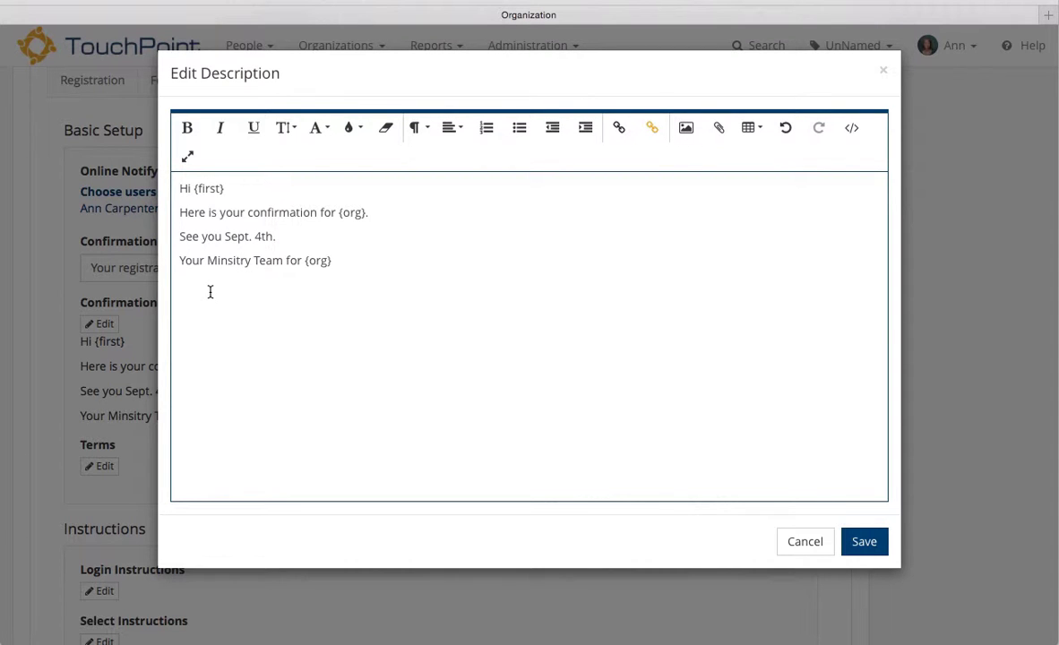
Step: Insert the Hola image from its pasted web address below the sign-off line
key(BackSpace)
click(686, 128)
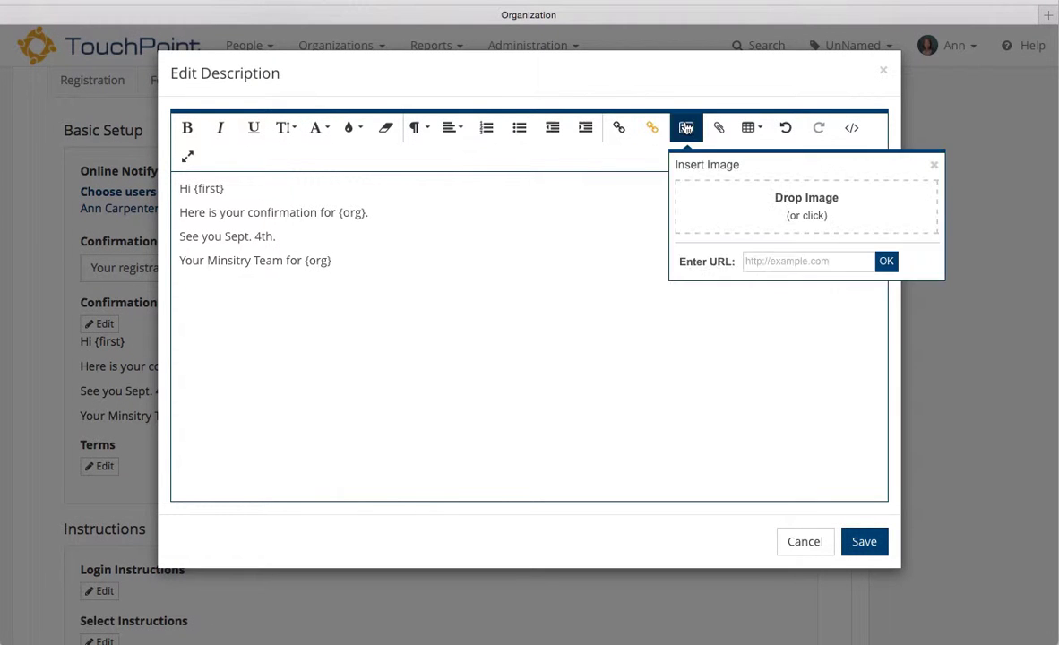
click(777, 259)
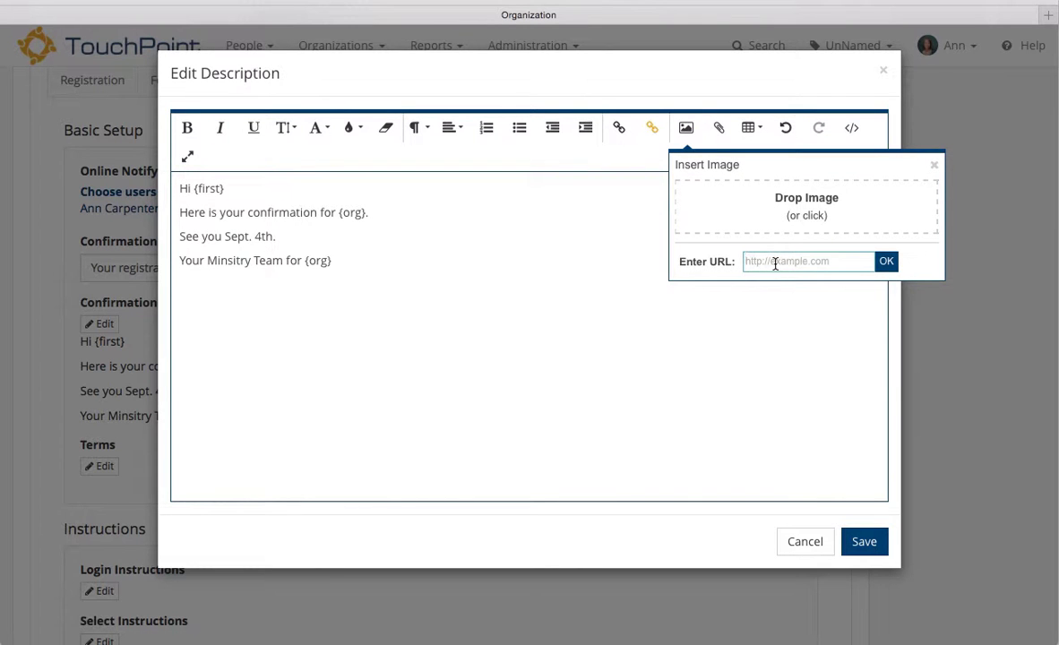
key(super+v)
click(887, 261)
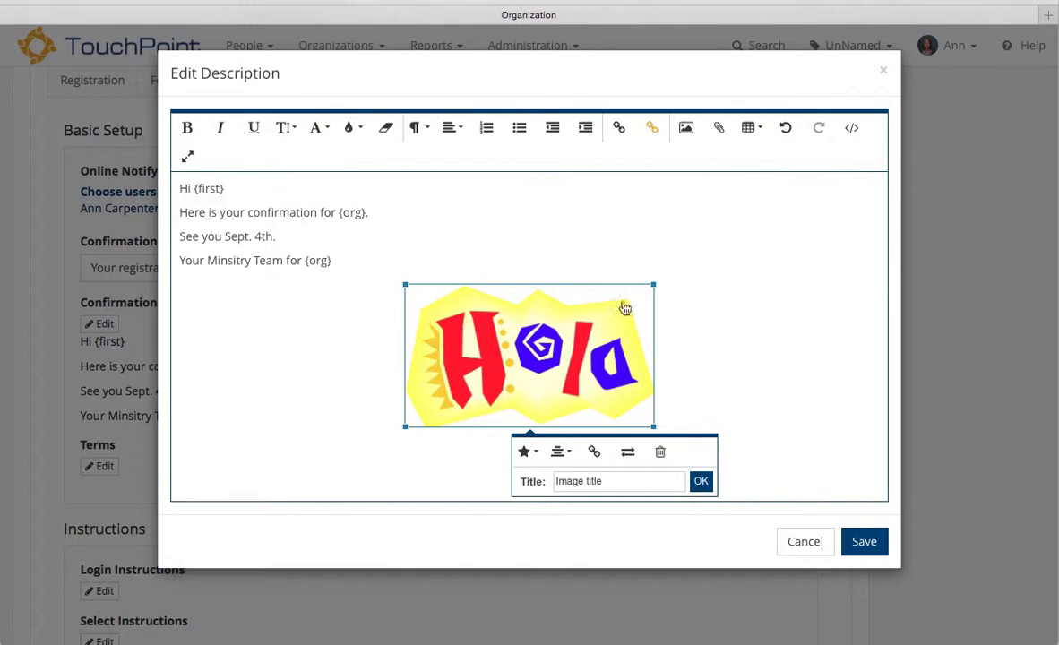
Step: Align the Hola image left and shrink it to a small size
click(565, 464)
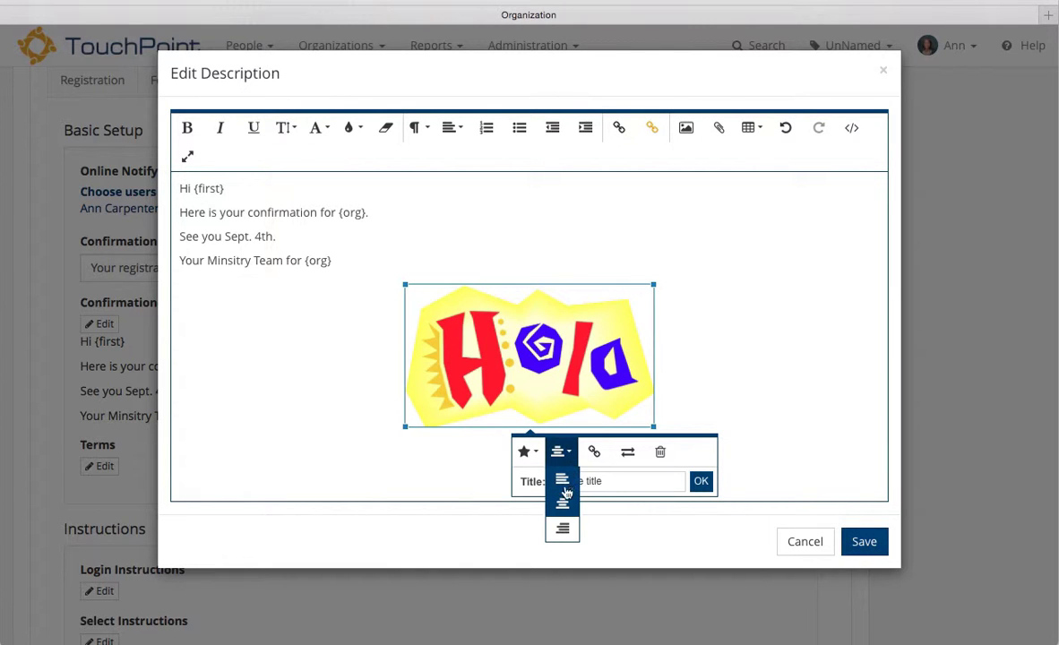
click(566, 476)
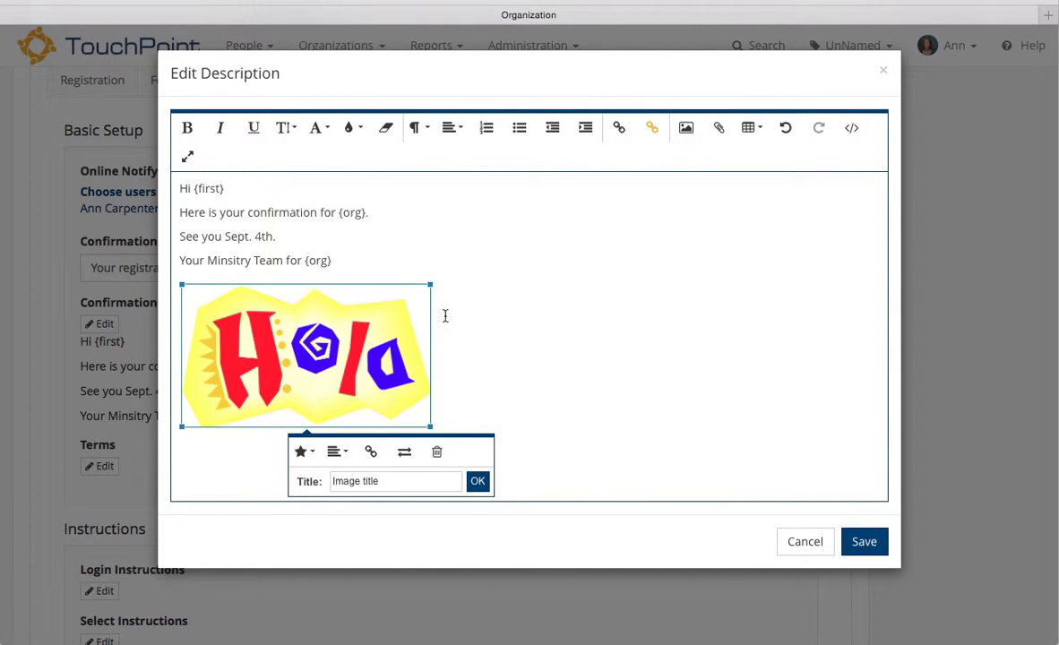
drag(431, 283, 301, 353)
click(331, 337)
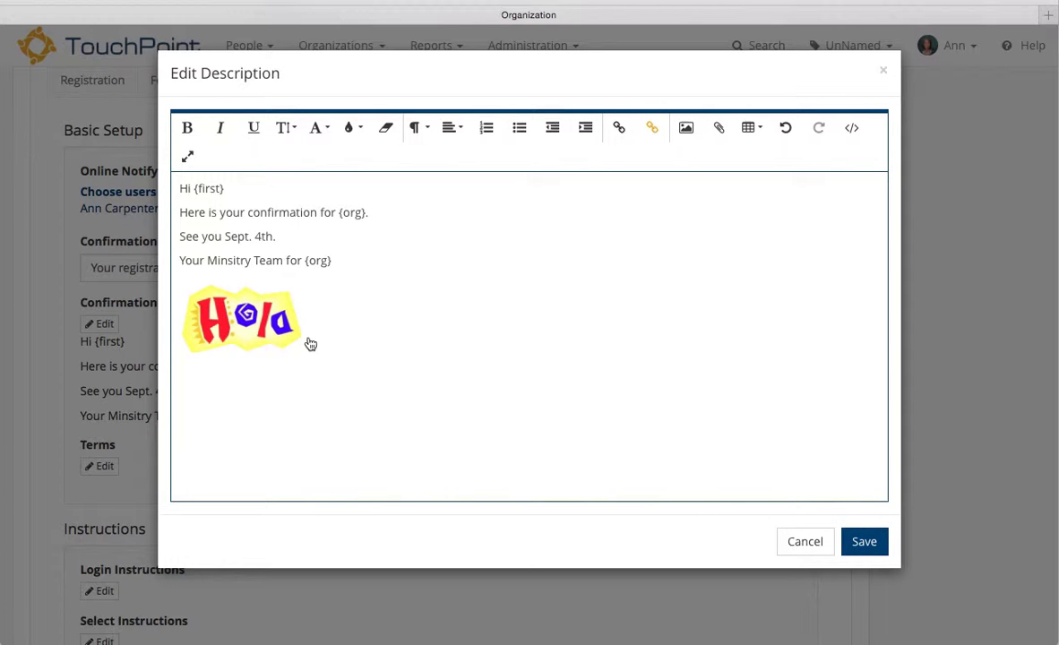
Step: Save the edited confirmation body, then save the Basic Setup message settings
click(865, 542)
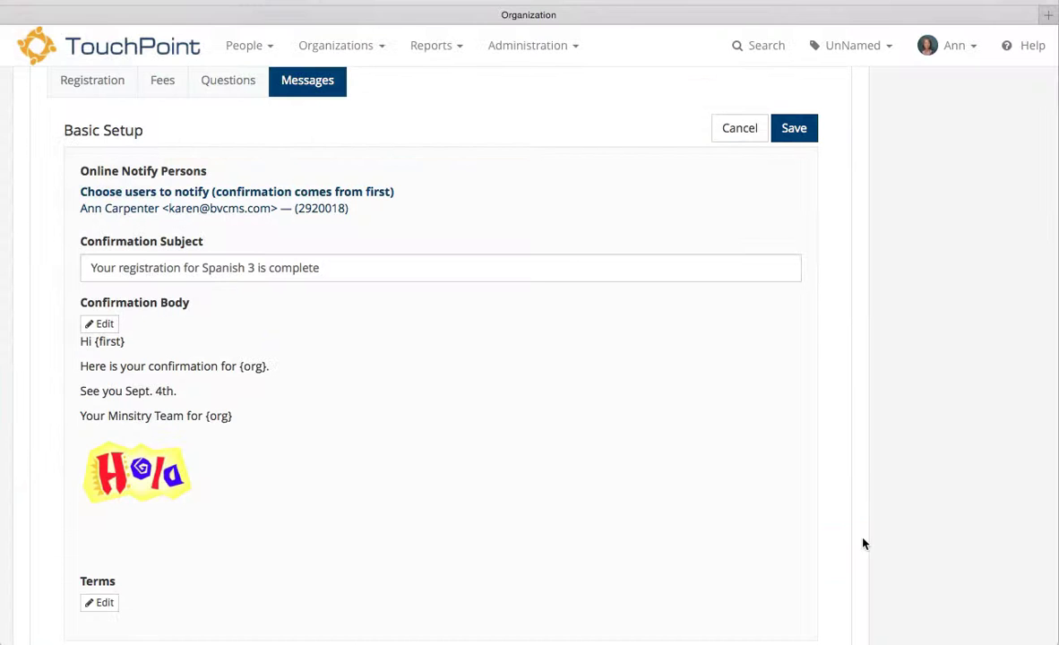
click(794, 130)
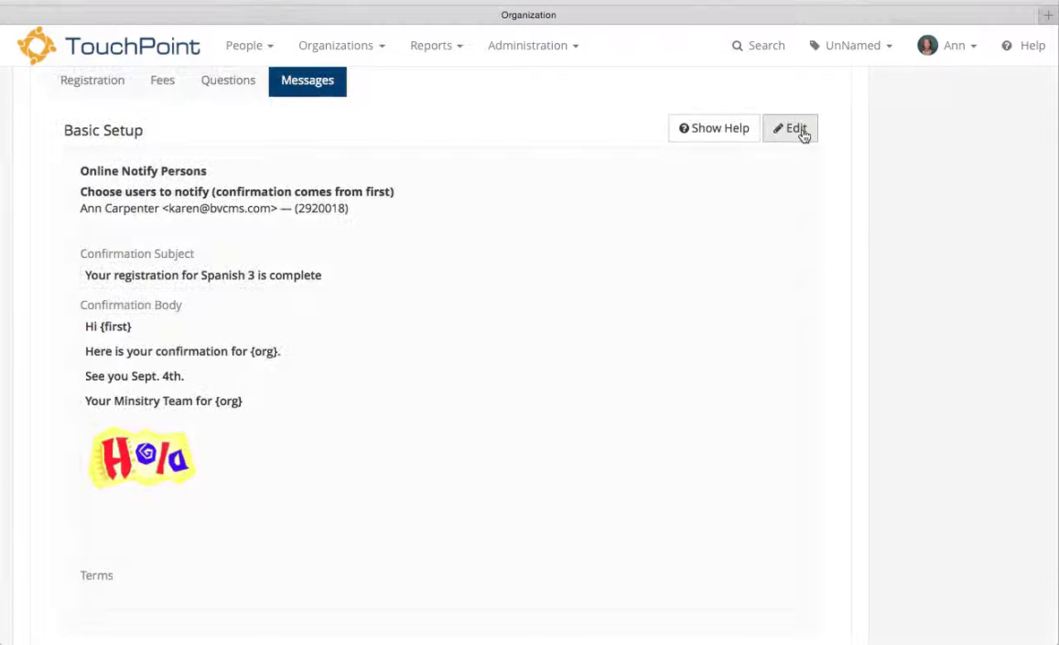